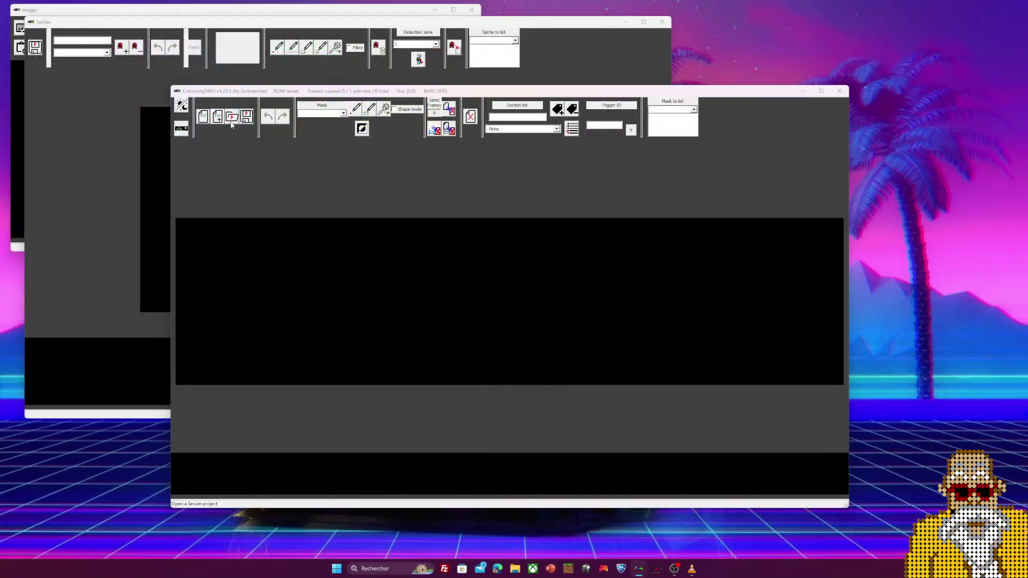
# Step: Load the wpt_140a.cROM Serum project from the wpt_140a folder
pyautogui.click(233, 124)
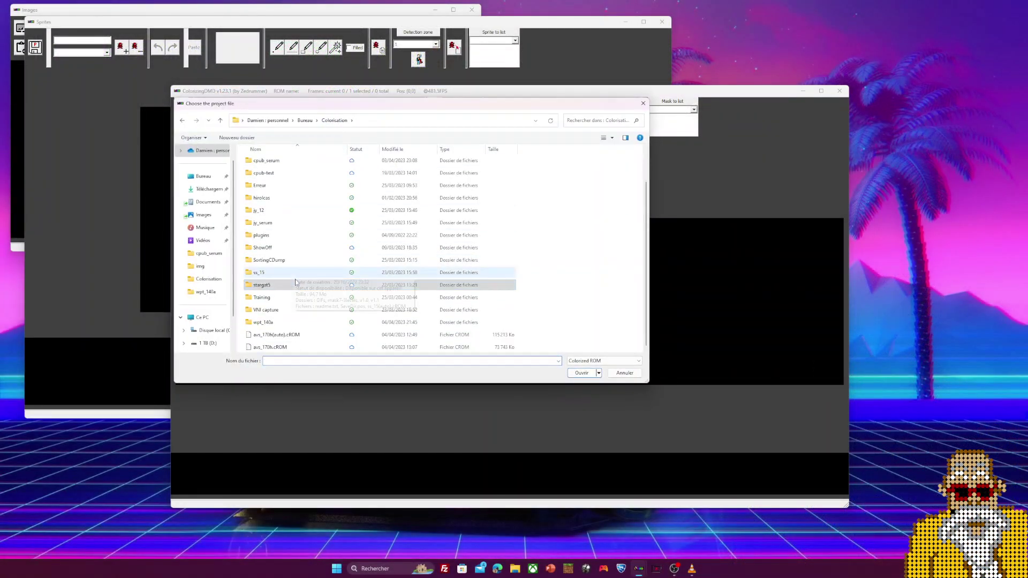
pyautogui.doubleClick(273, 322)
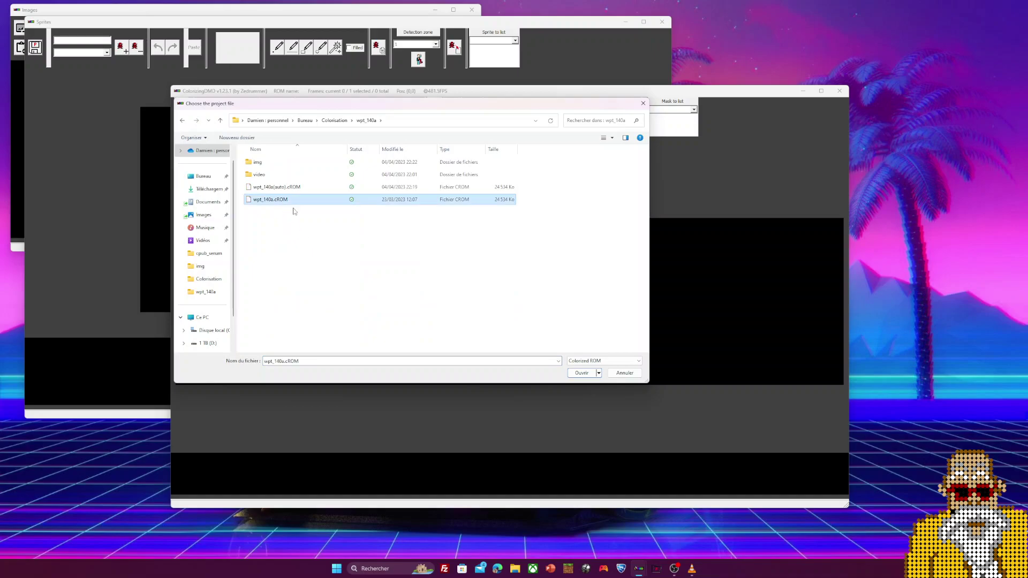
pyautogui.click(582, 373)
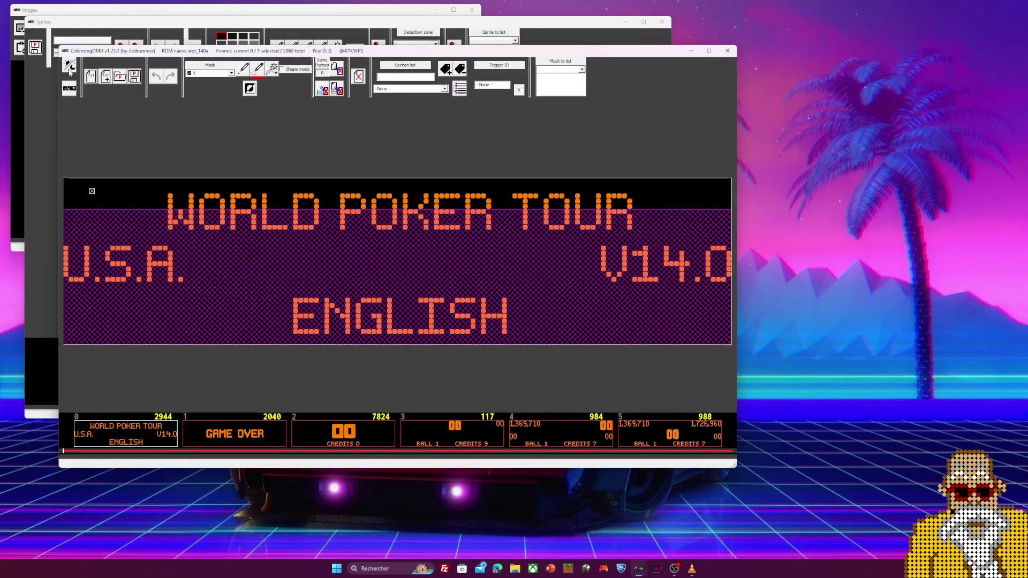
# Step: In colorization mode, make frame 15, dark with the logo entering at right, the edited frame
pyautogui.click(70, 89)
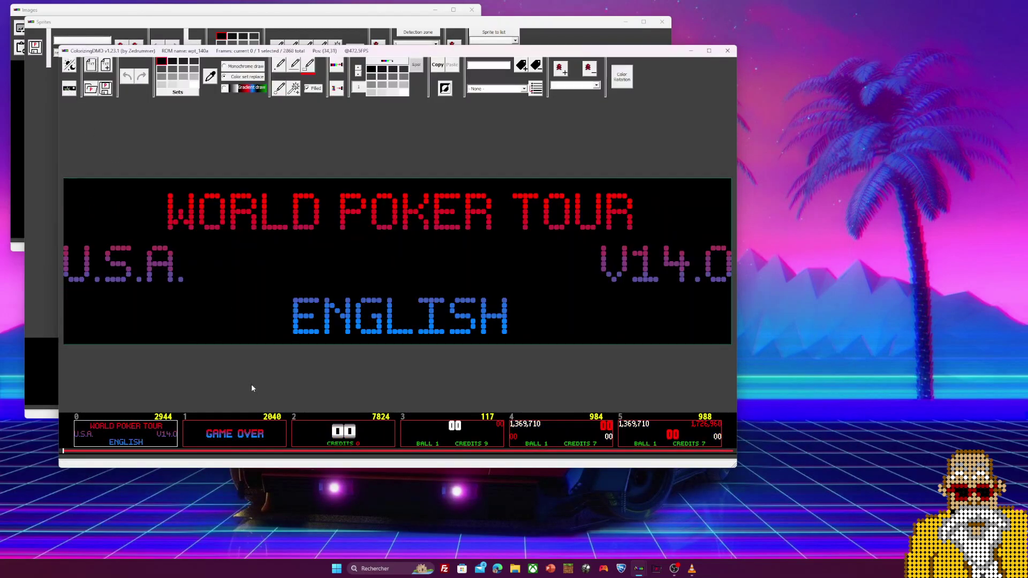
pyautogui.scroll(-8, 263, 434)
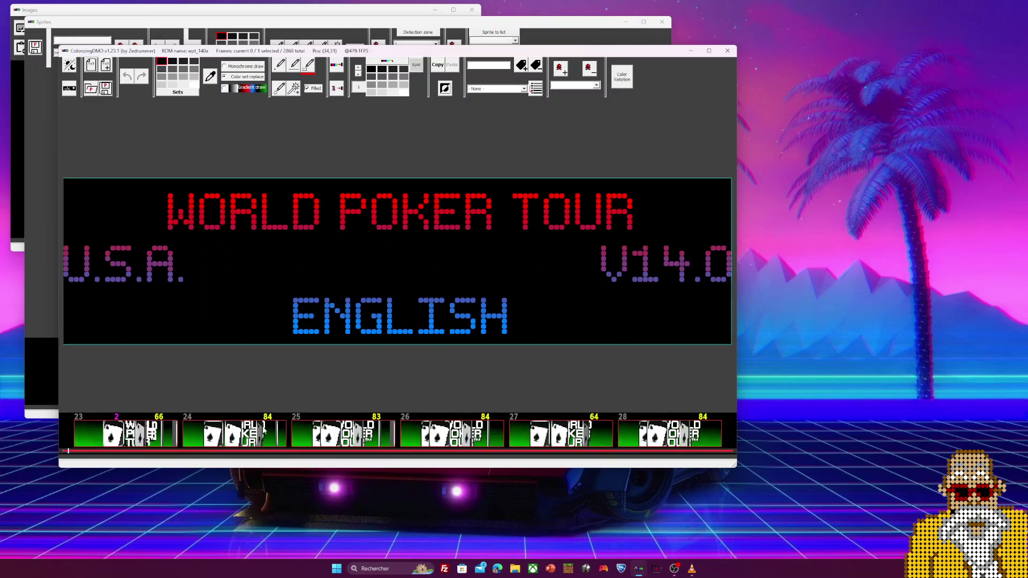
pyautogui.scroll(-6, 263, 434)
pyautogui.click(366, 437)
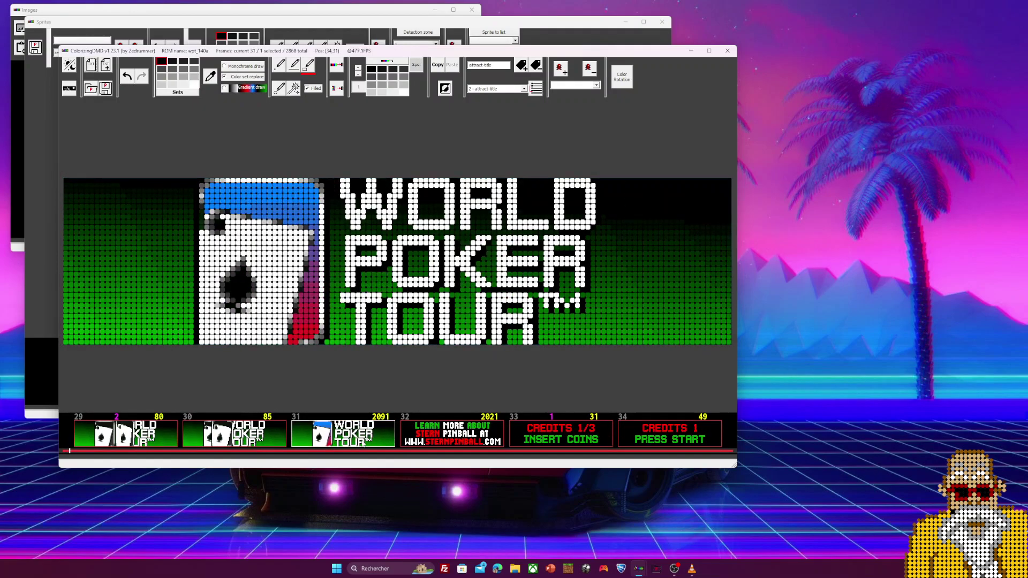
pyautogui.scroll(4, 428, 436)
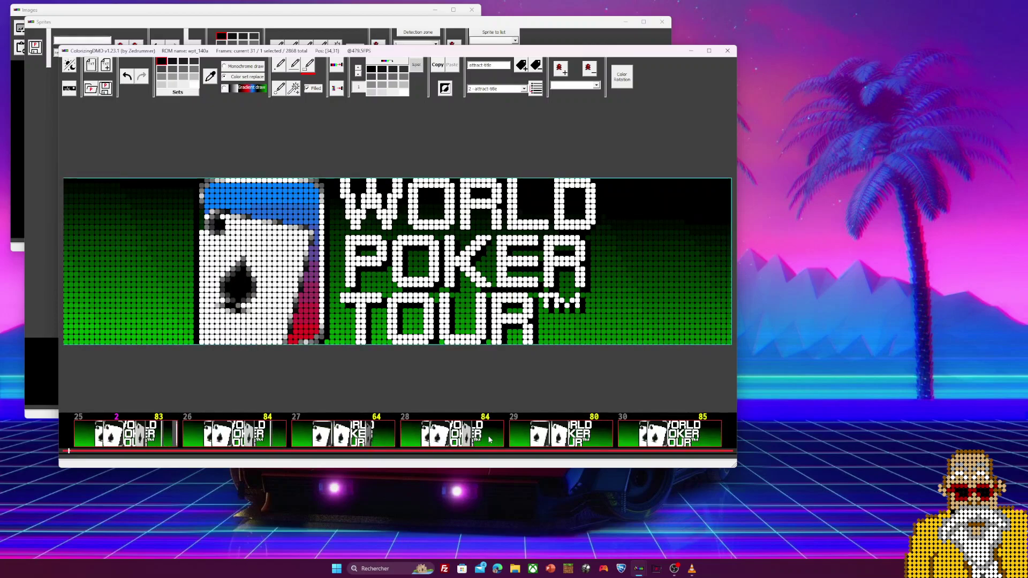
pyautogui.scroll(-4, 489, 439)
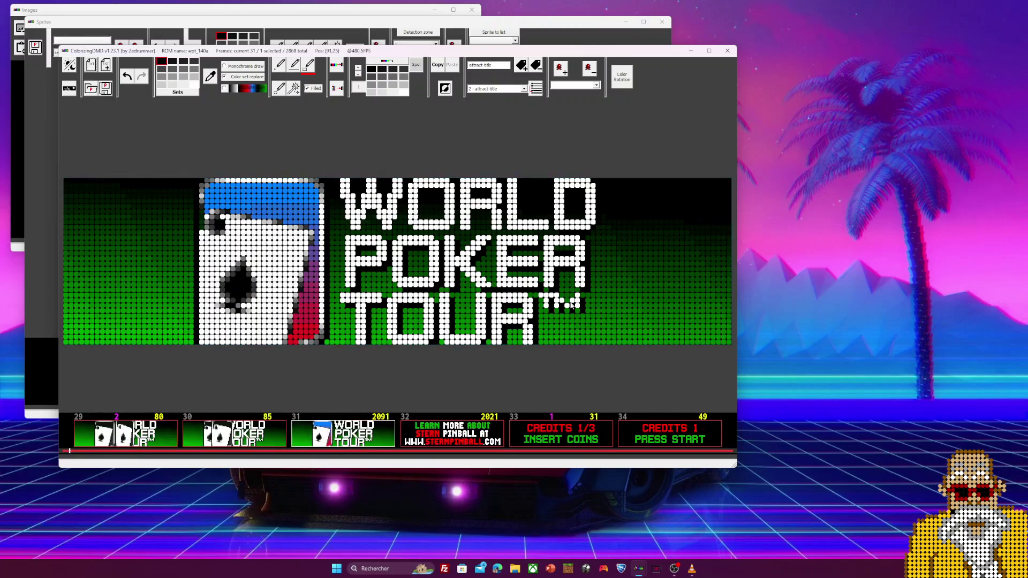
pyautogui.scroll(13, 316, 407)
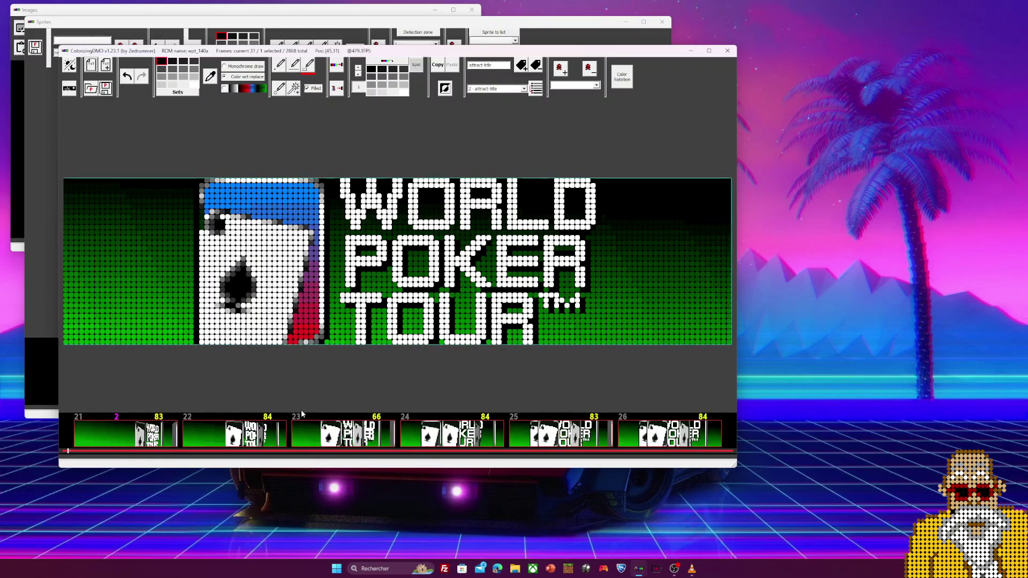
pyautogui.click(213, 437)
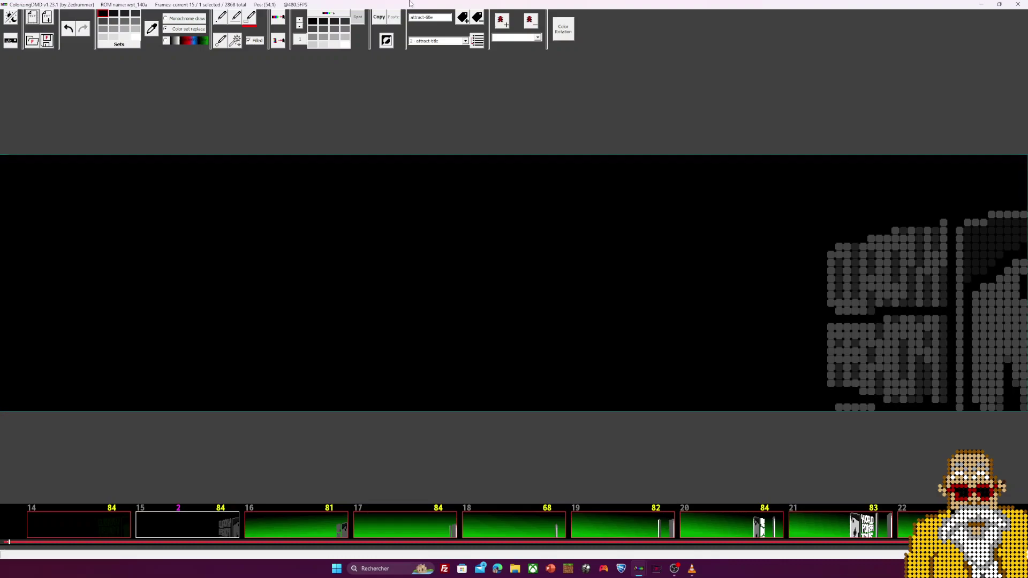
# Step: Restore the editor window, then move and enlarge it beside the Images window
pyautogui.doubleClick(311, 4)
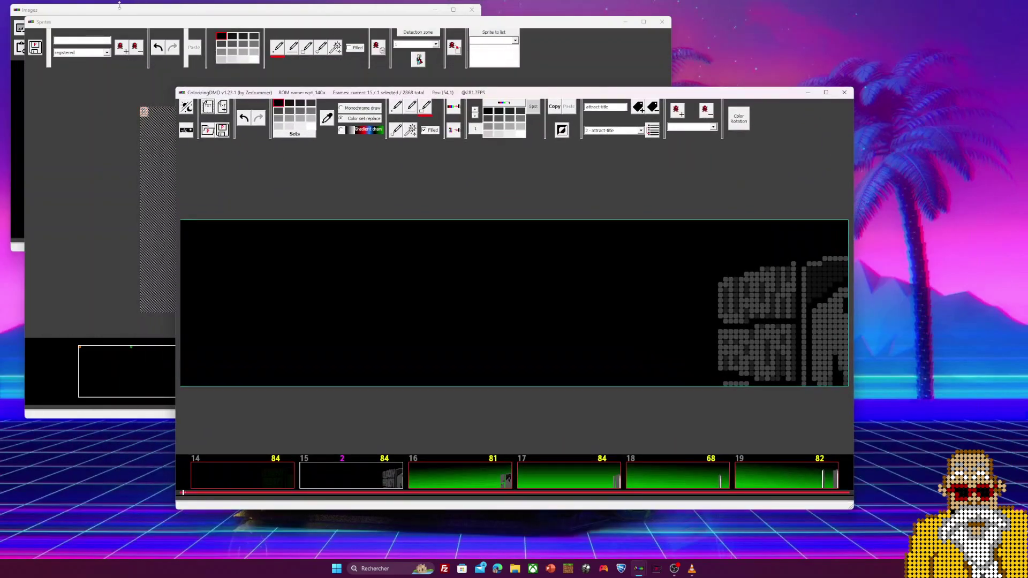
pyautogui.click(119, 6)
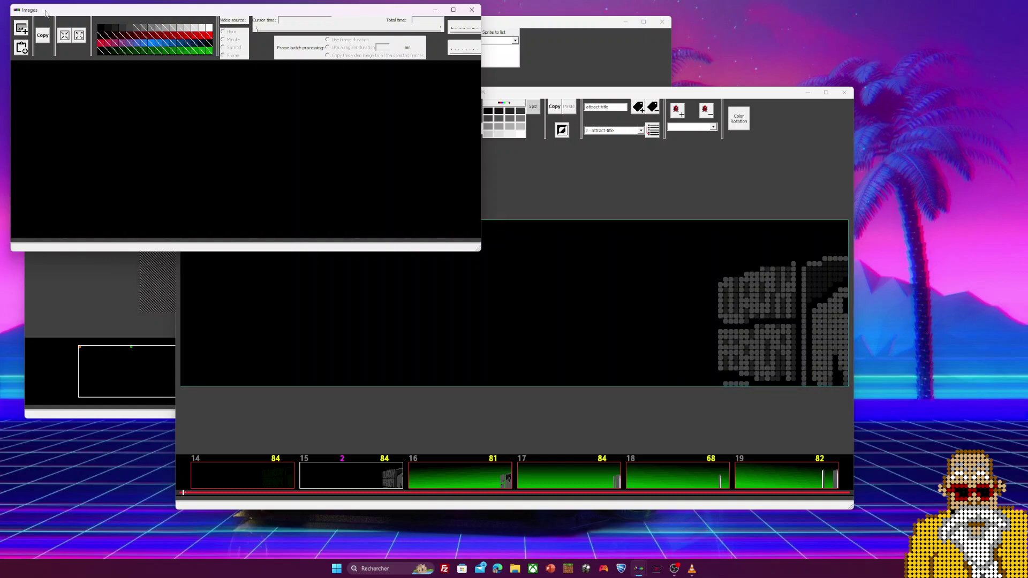
pyautogui.click(549, 89)
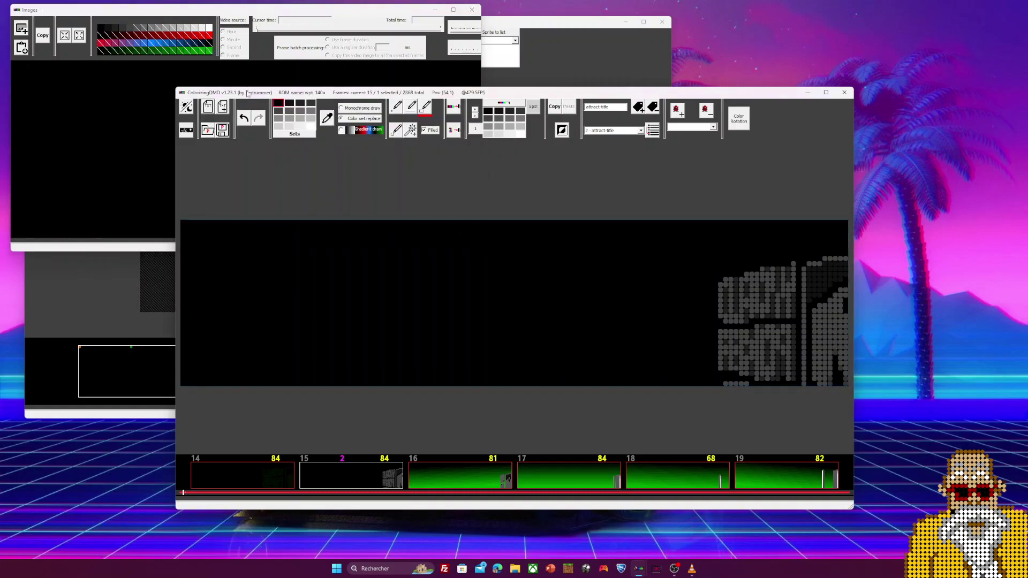
pyautogui.moveTo(247, 96); pyautogui.dragTo(410, 137)
pyautogui.moveTo(338, 127); pyautogui.dragTo(261, 97)
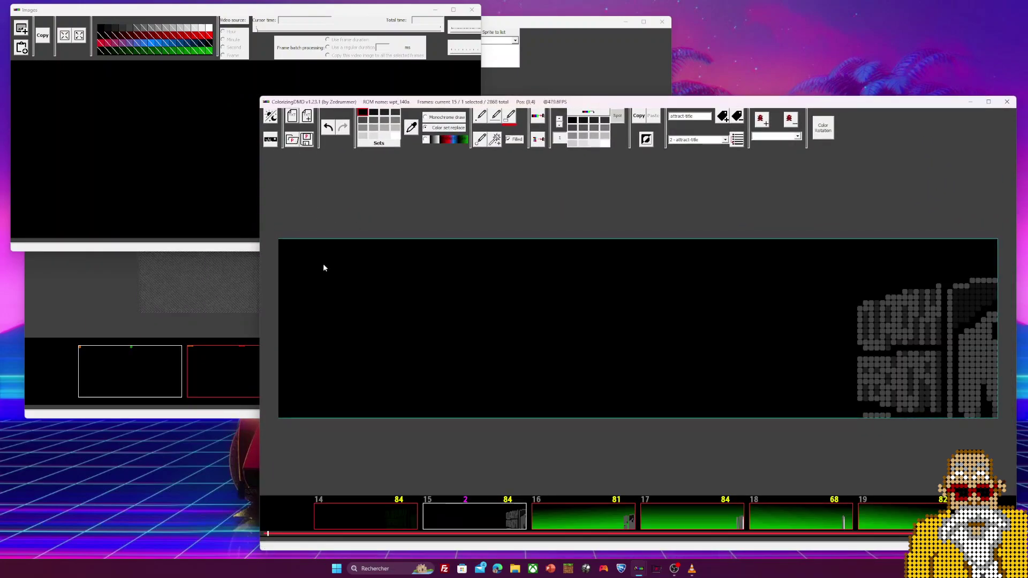
# Step: Drag a hatched mask over the left-centre area of frame 15
pyautogui.moveTo(337, 264); pyautogui.dragTo(542, 364)
pyautogui.moveTo(522, 308); pyautogui.dragTo(627, 385)
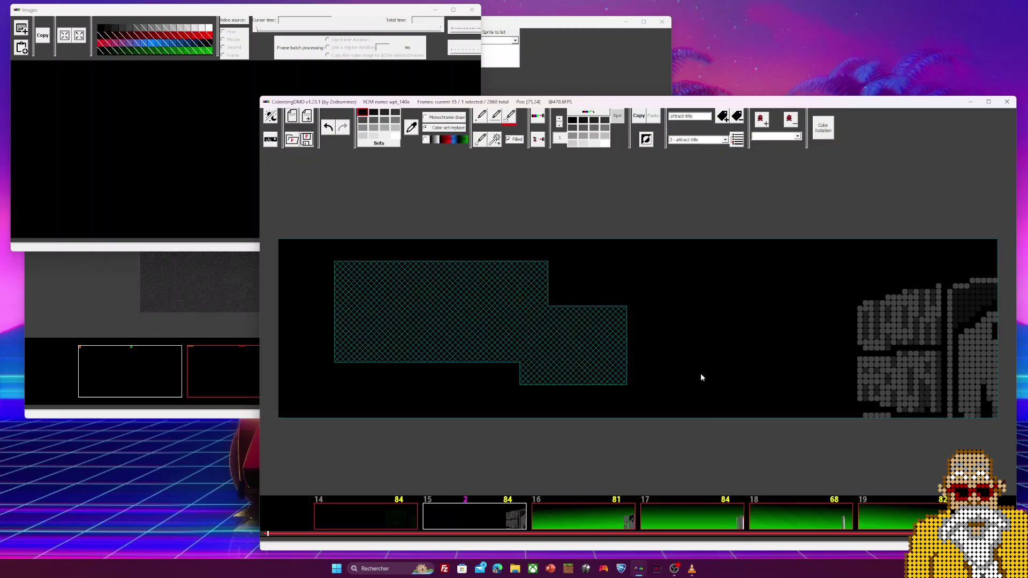
pyautogui.moveTo(617, 280)
pyautogui.mouseDown()
pyautogui.moveTo(632, 310)
pyautogui.moveTo(751, 384)
pyautogui.mouseUp()
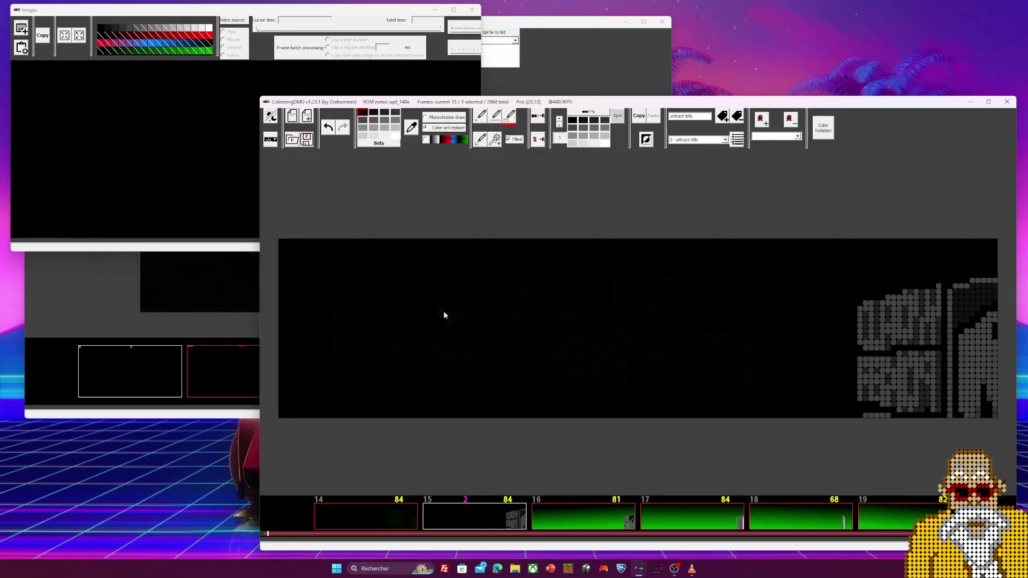
# Step: Load the 3.jpg poker chips photo and copy its colours into masked patches of frame 15
pyautogui.click(21, 28)
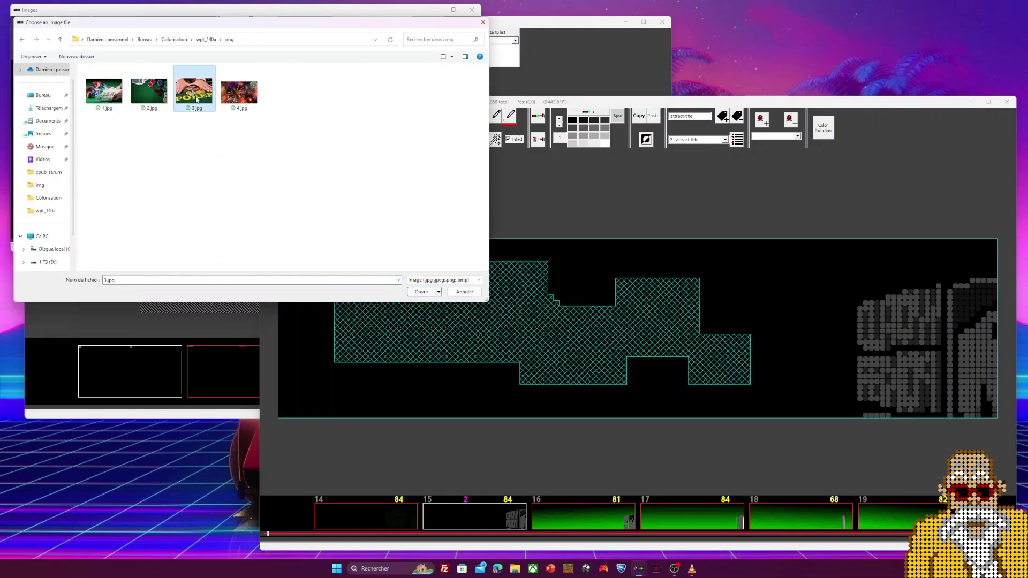
pyautogui.click(419, 292)
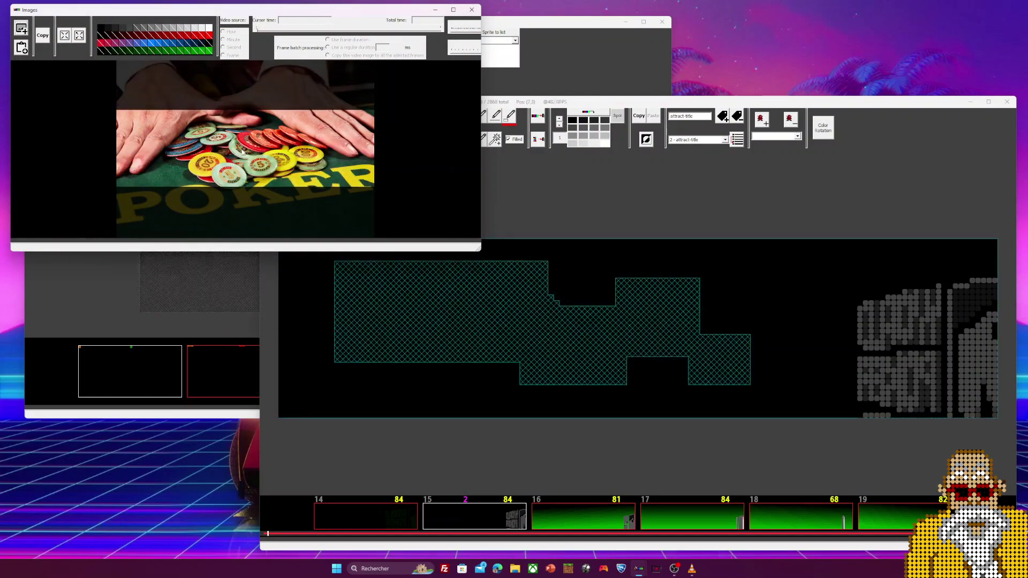
pyautogui.moveTo(576, 255); pyautogui.dragTo(621, 344)
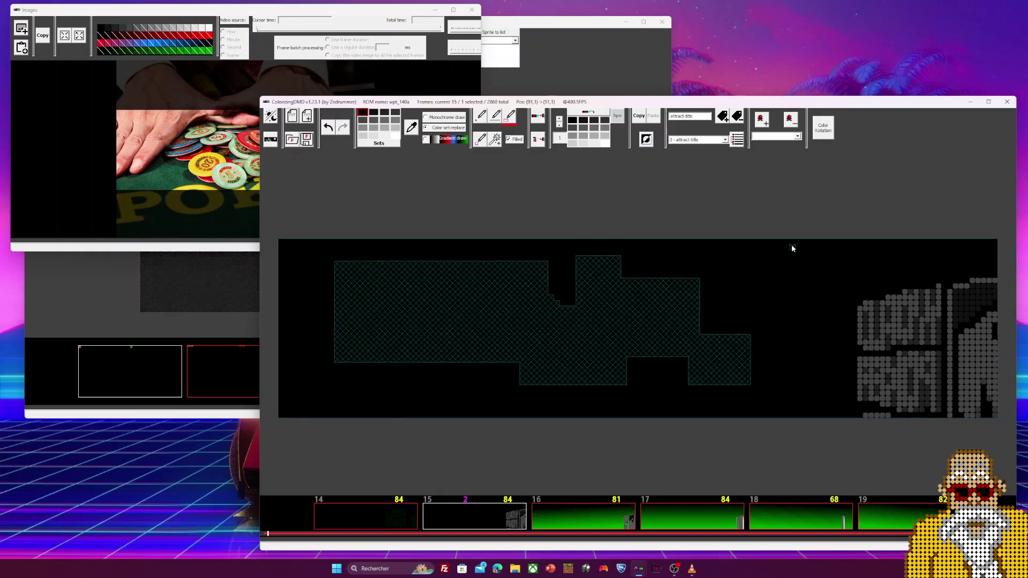
pyautogui.moveTo(790, 245); pyautogui.dragTo(289, 411)
pyautogui.moveTo(457, 351); pyautogui.dragTo(486, 340)
pyautogui.moveTo(238, 165)
pyautogui.mouseDown()
pyautogui.moveTo(214, 150)
pyautogui.moveTo(258, 179)
pyautogui.moveTo(227, 133)
pyautogui.mouseUp()
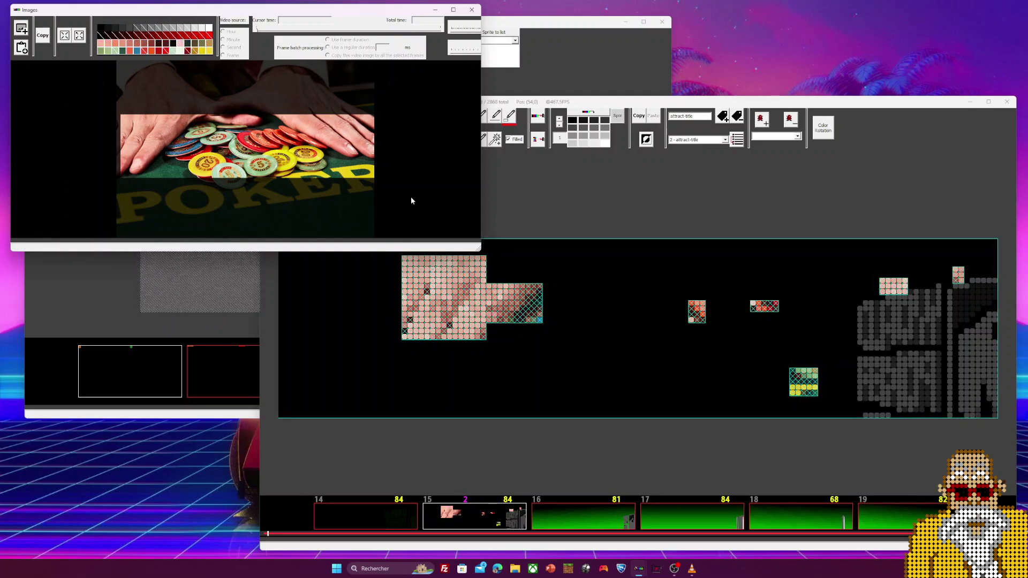
# Step: Undo the trial photo colours, returning frame 15 to its dark original with the gray logo
pyautogui.click(612, 210)
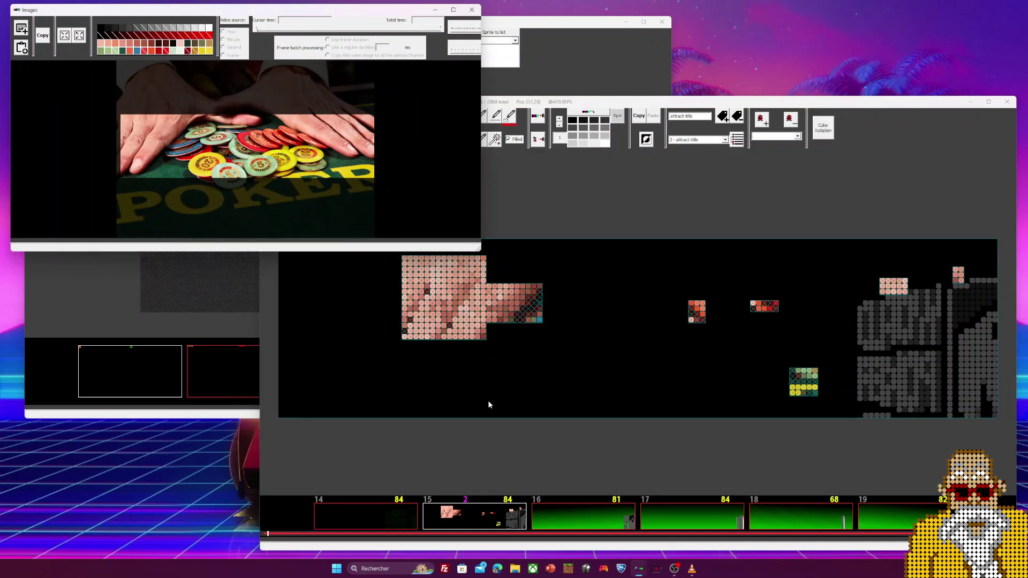
pyautogui.click(534, 384)
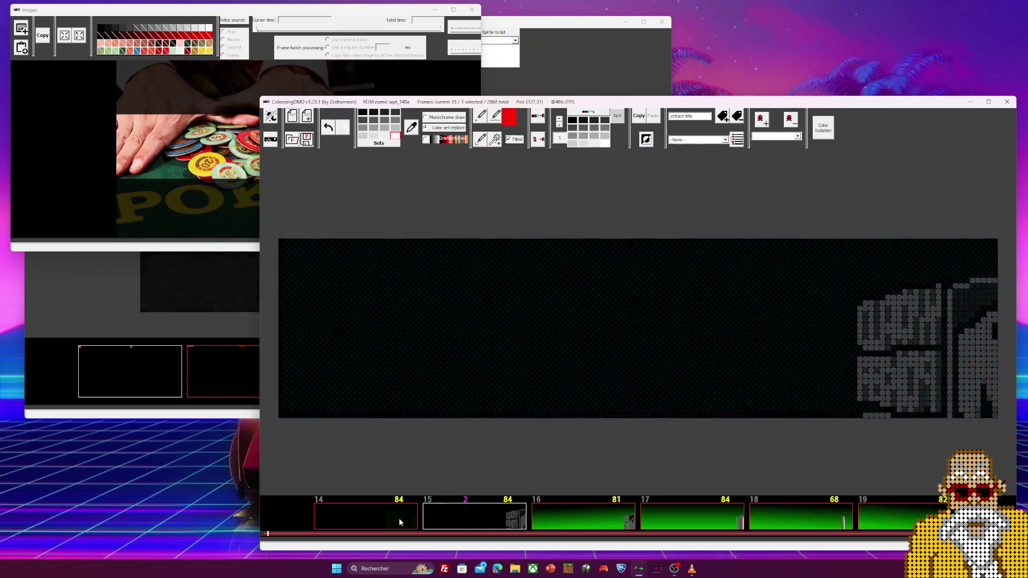
# Step: Fill all of frame 15 with the poker chips photo via the palette block and Ctrl+V
pyautogui.press('Right')
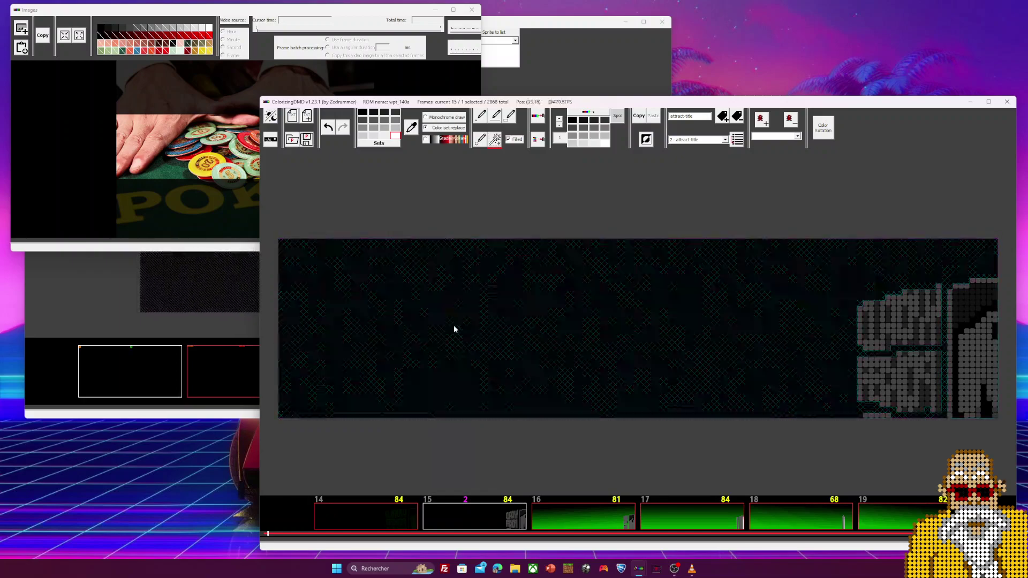
pyautogui.click(106, 51)
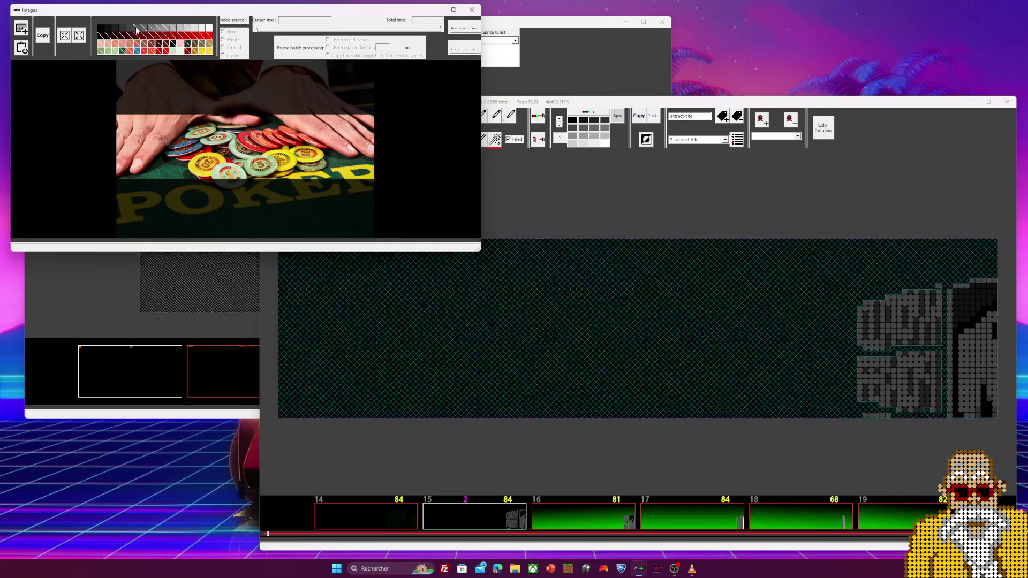
pyautogui.moveTo(136, 30); pyautogui.dragTo(208, 54)
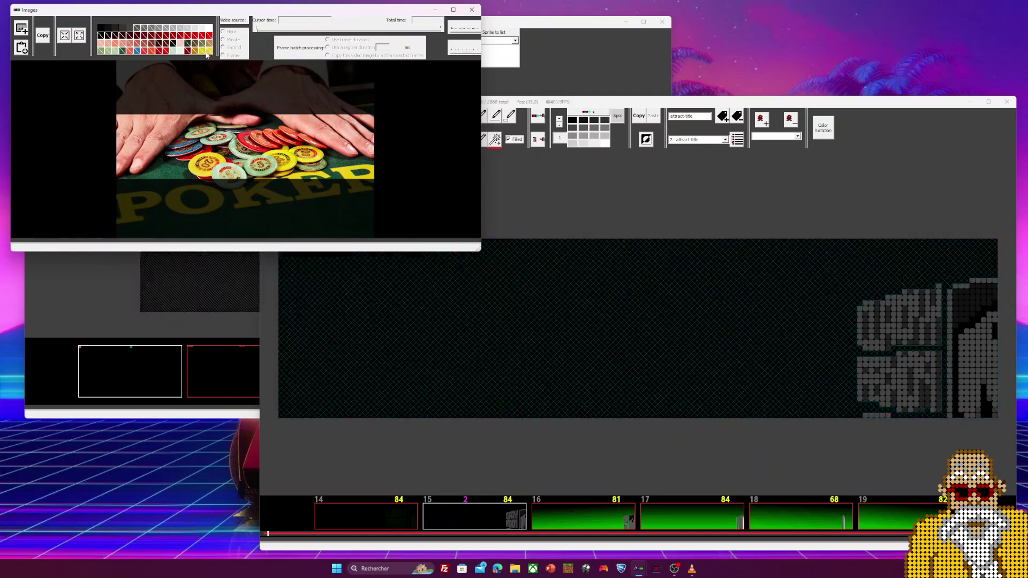
pyautogui.hotkey('ctrl', 'v')
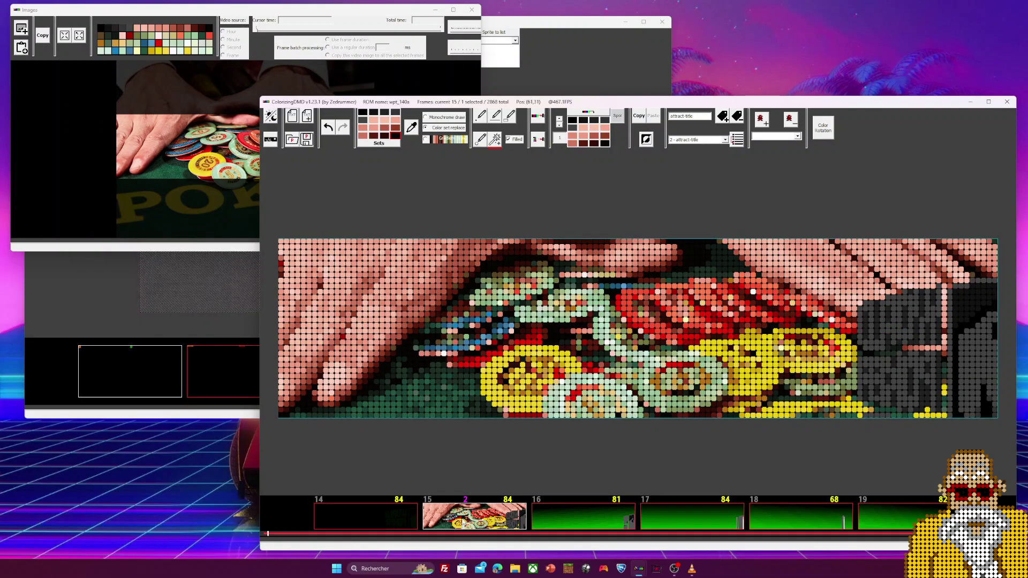
pyautogui.click(110, 191)
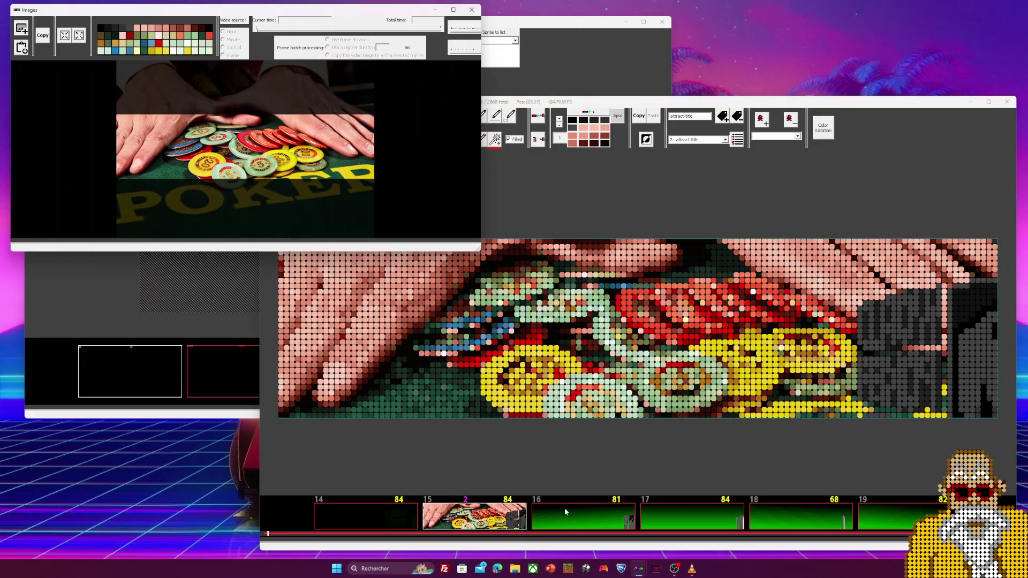
# Step: Find frame 130, YOU WON THE LAS VEGAS TOURNAMENT, and play its fireworks animation
pyautogui.scroll(-1, 565, 511)
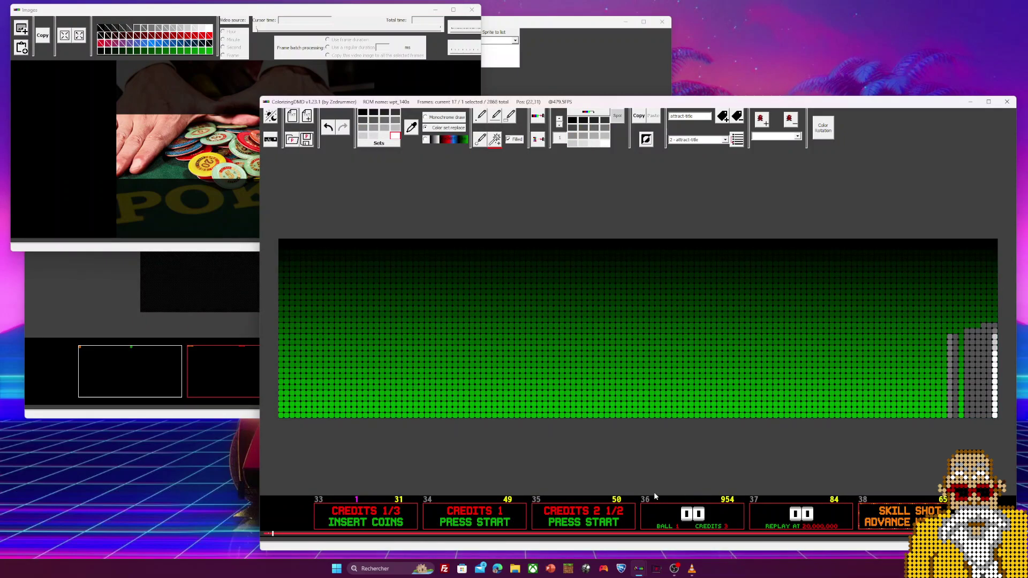
pyautogui.scroll(-17, 462, 521)
pyautogui.scroll(-20, 463, 525)
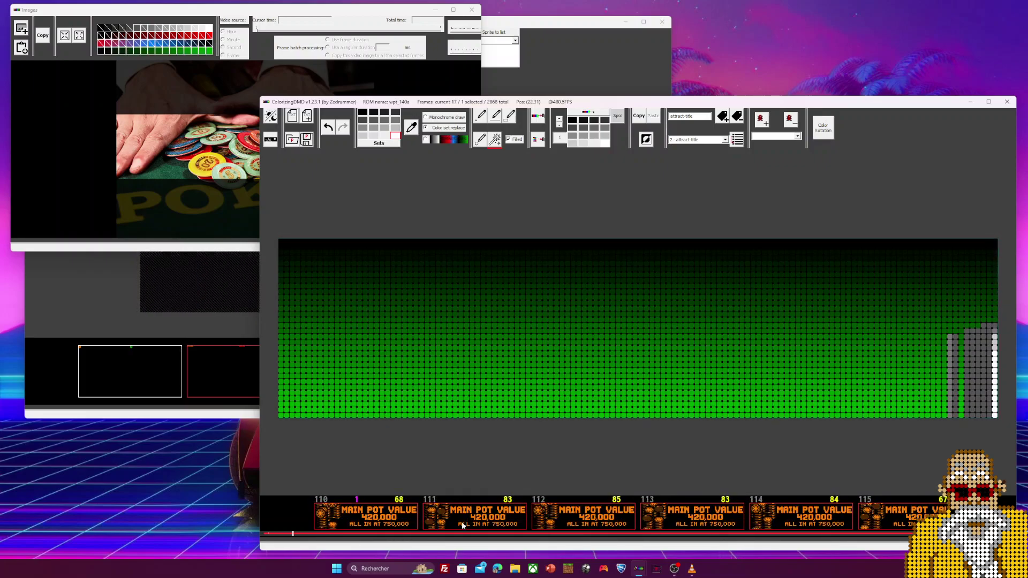
pyautogui.scroll(-12, 463, 526)
pyautogui.scroll(3, 462, 522)
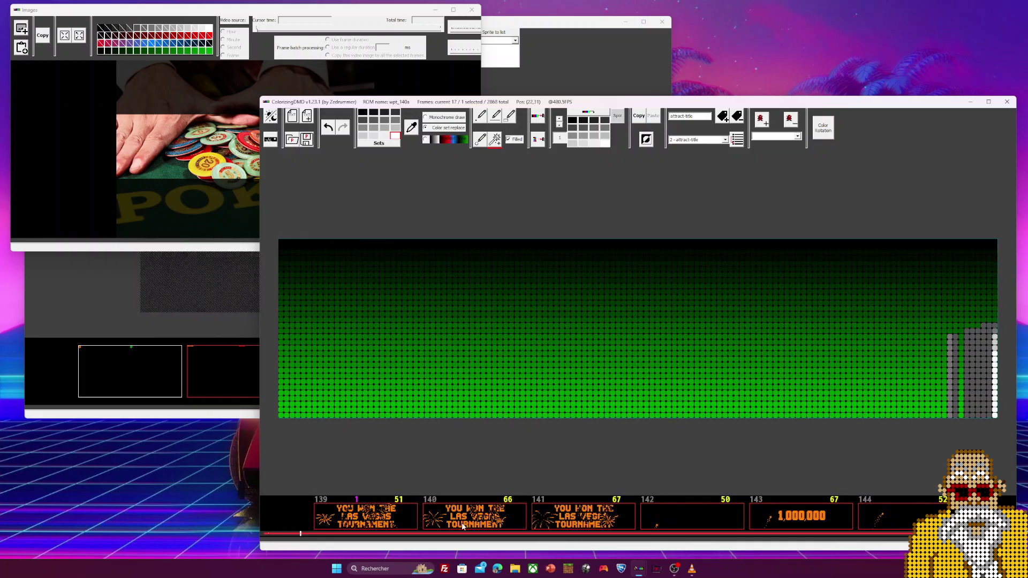
pyautogui.scroll(1, 462, 523)
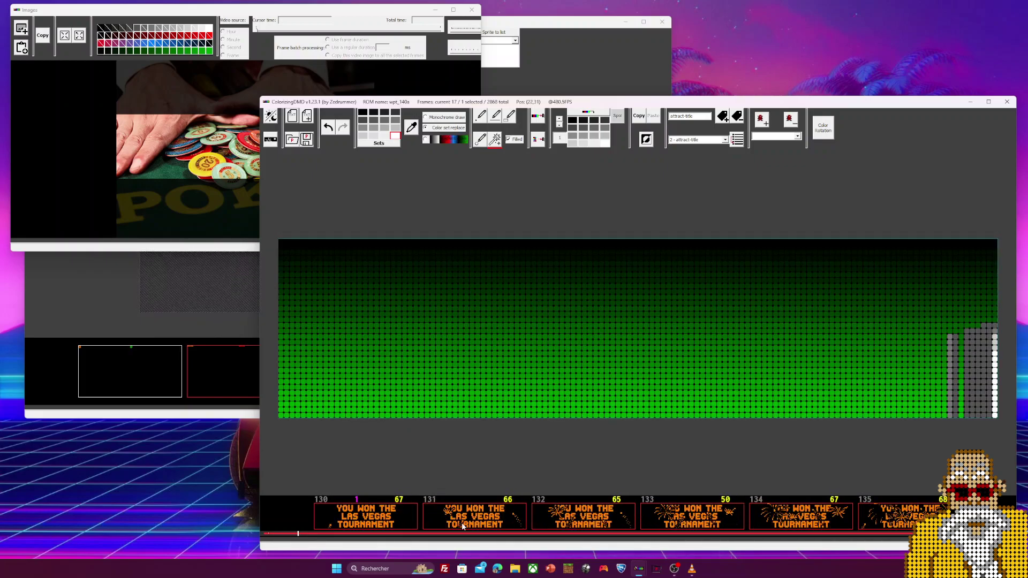
pyautogui.click(422, 524)
pyautogui.click(560, 519)
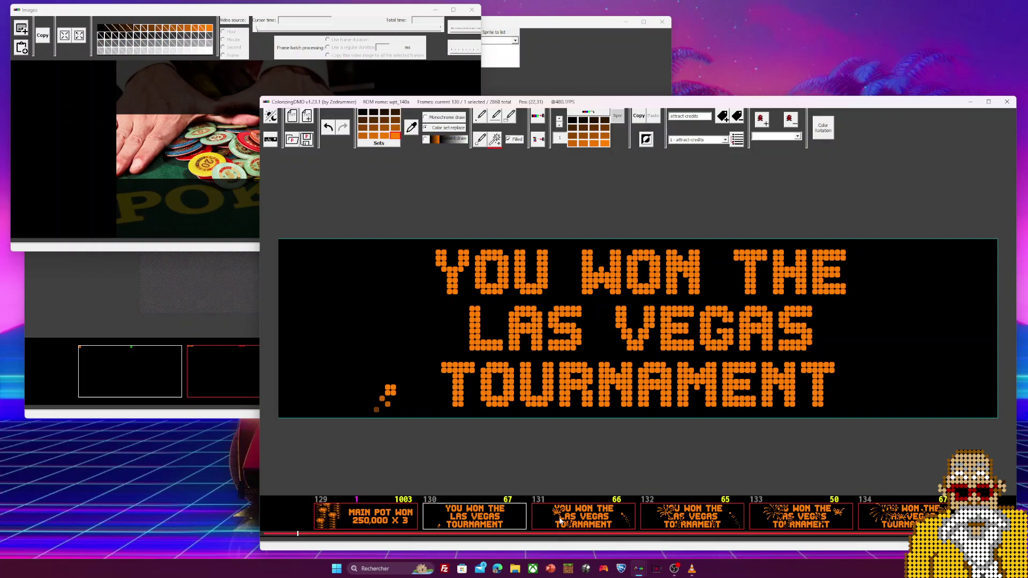
pyautogui.press('space')
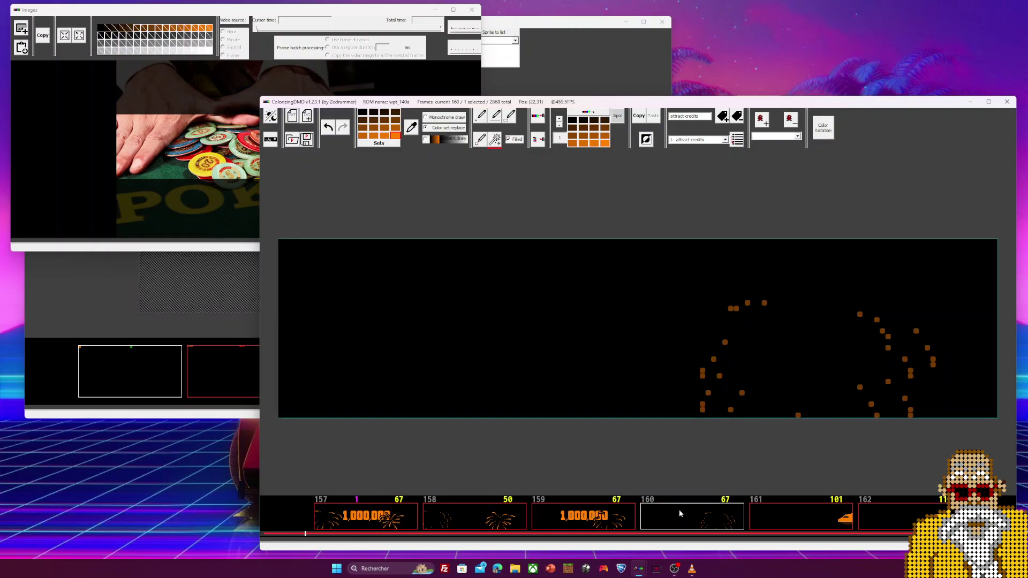
# Step: Return to frame 130 with the 31 celebration frames selected, Images window in front
pyautogui.scroll(9, 679, 513)
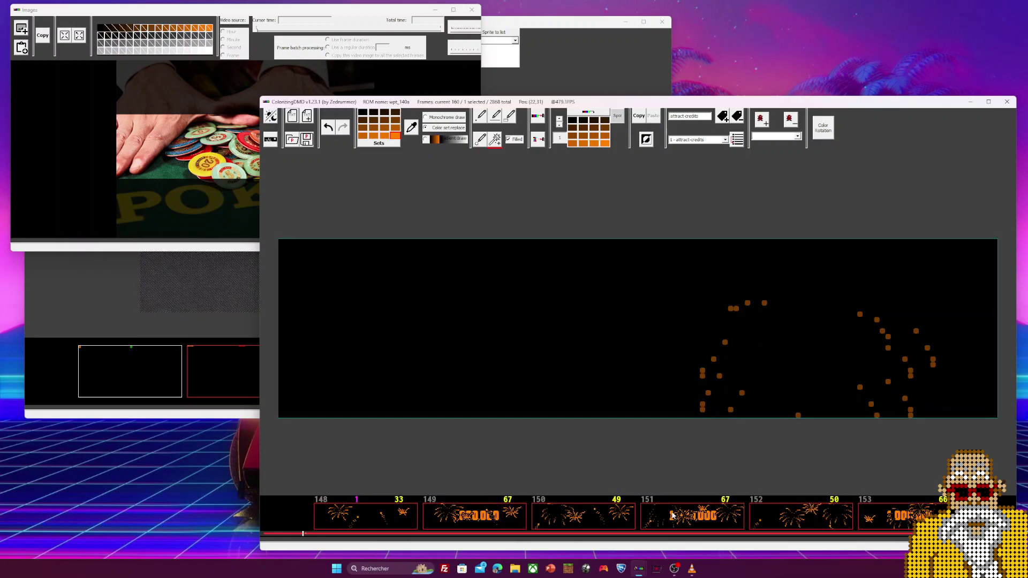
pyautogui.scroll(3, 674, 515)
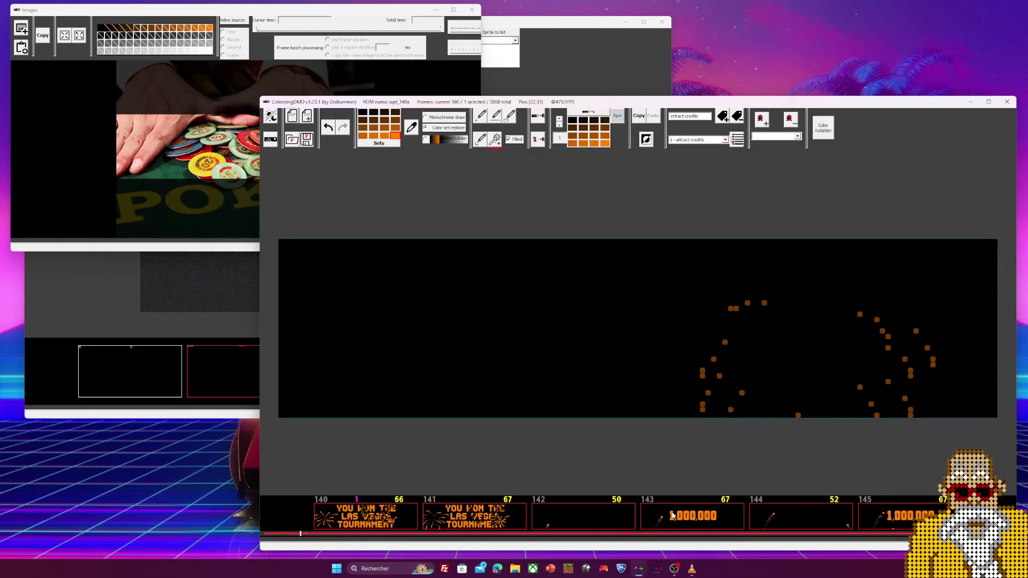
pyautogui.scroll(7, 673, 515)
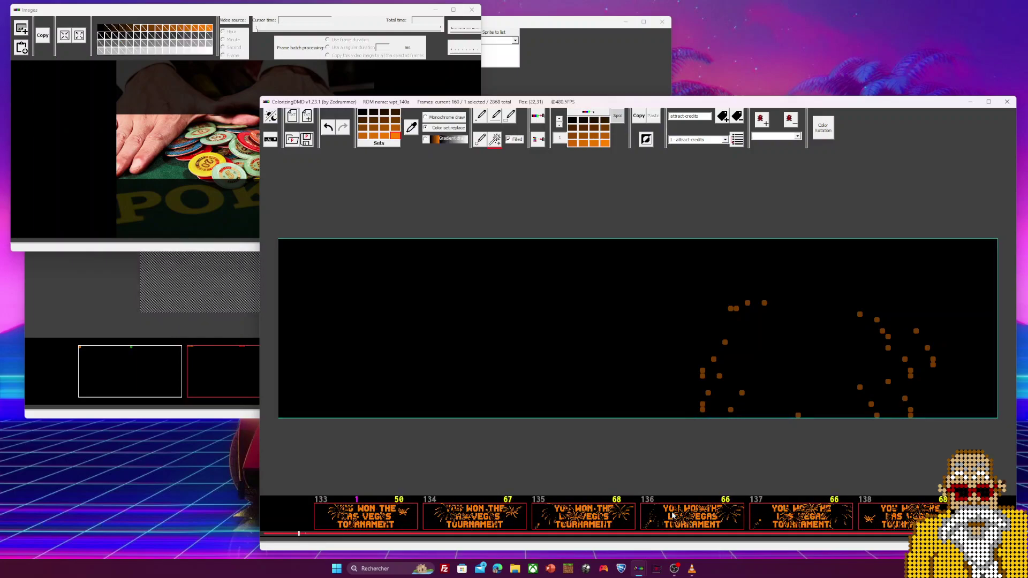
pyautogui.scroll(3, 673, 515)
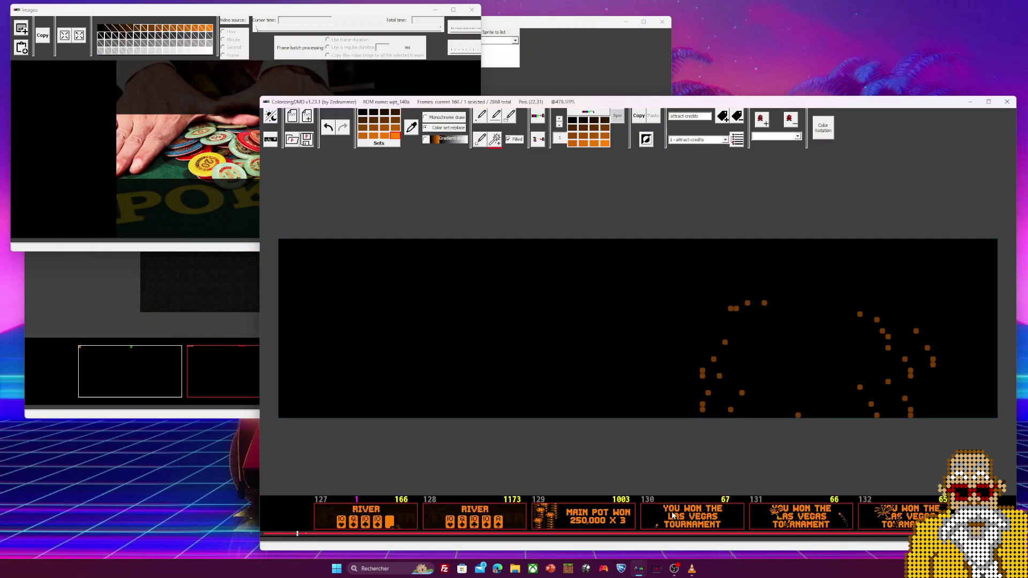
pyautogui.scroll(-2, 658, 514)
pyautogui.keyDown('shift'); pyautogui.click(476, 525); pyautogui.keyUp('shift')
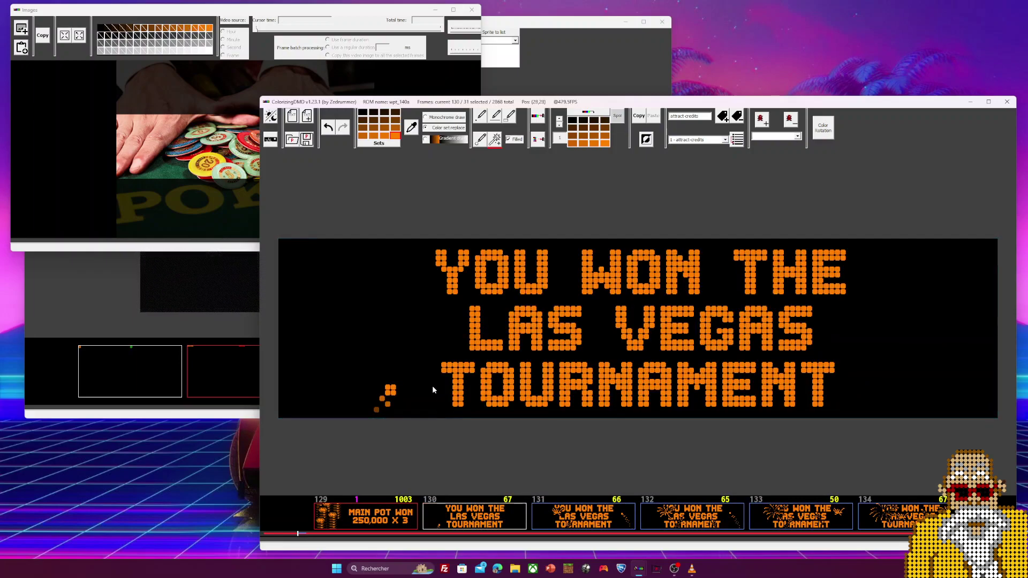
pyautogui.click(270, 14)
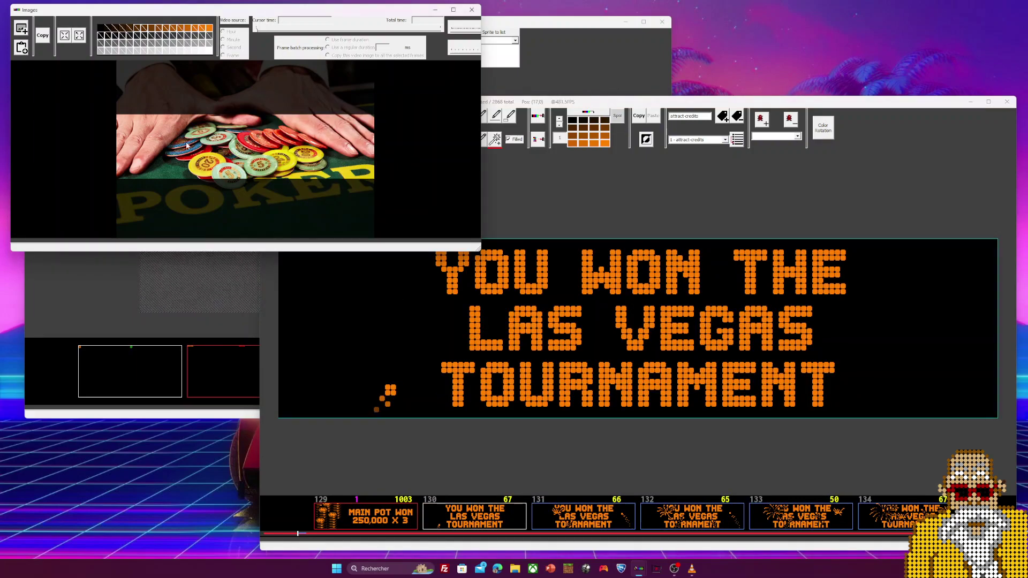
# Step: Load 1.mp4 from the wpt_140a video folder into the Images window
pyautogui.click(22, 28)
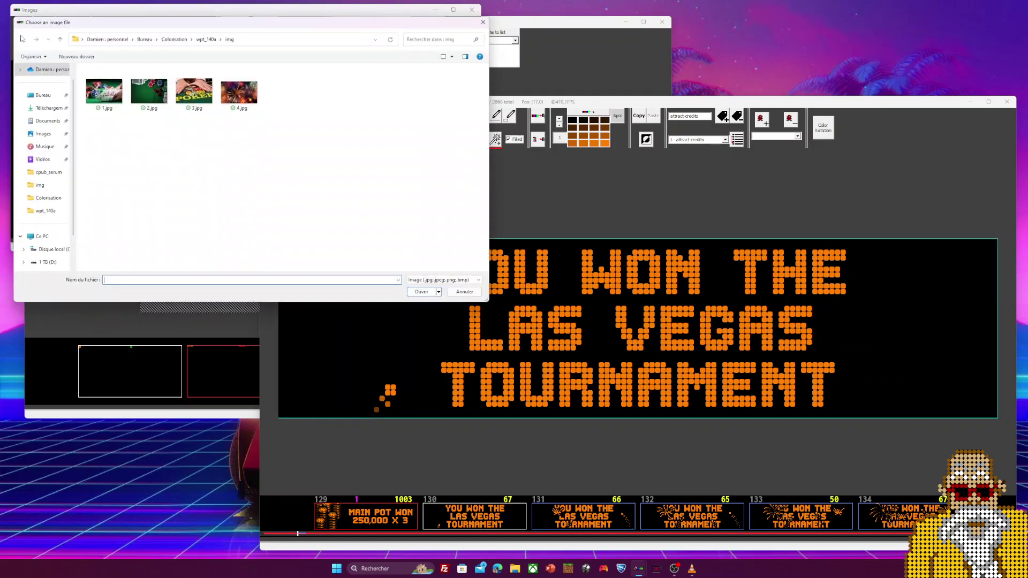
pyautogui.click(205, 39)
pyautogui.doubleClick(106, 95)
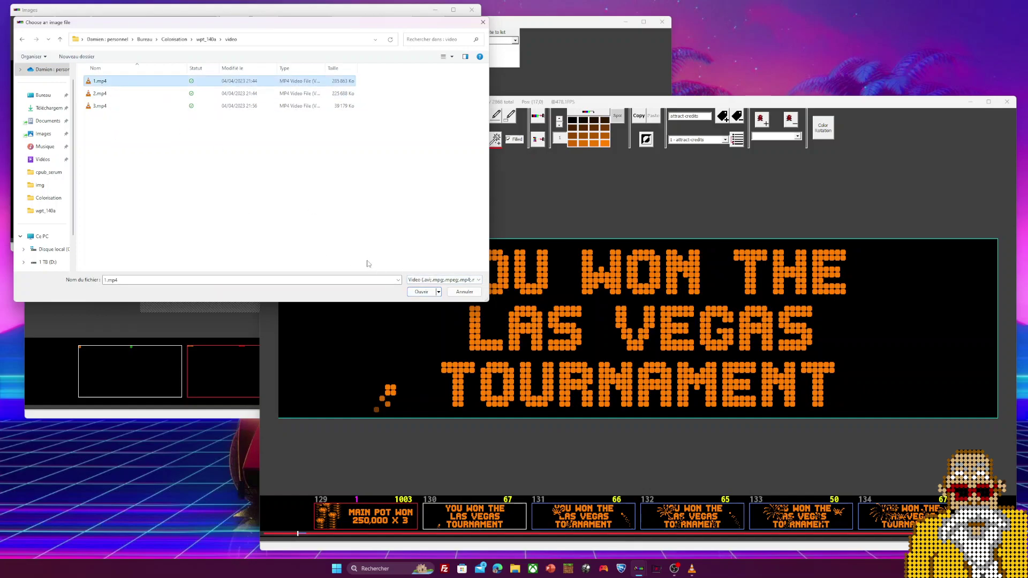
pyautogui.click(423, 292)
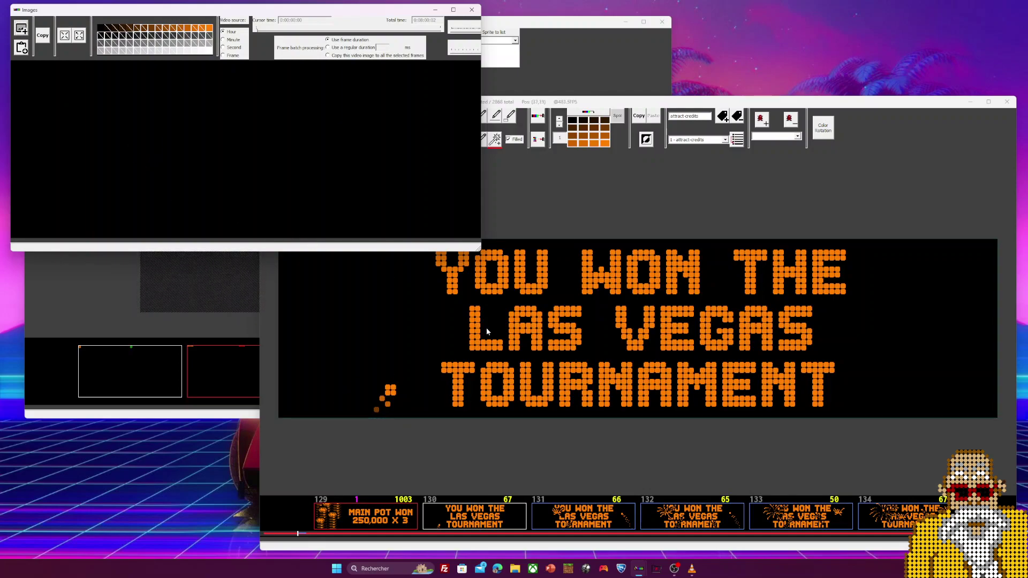
# Step: Select frames 130 through 160 in the frame strip
pyautogui.click(597, 212)
pyautogui.click(378, 520)
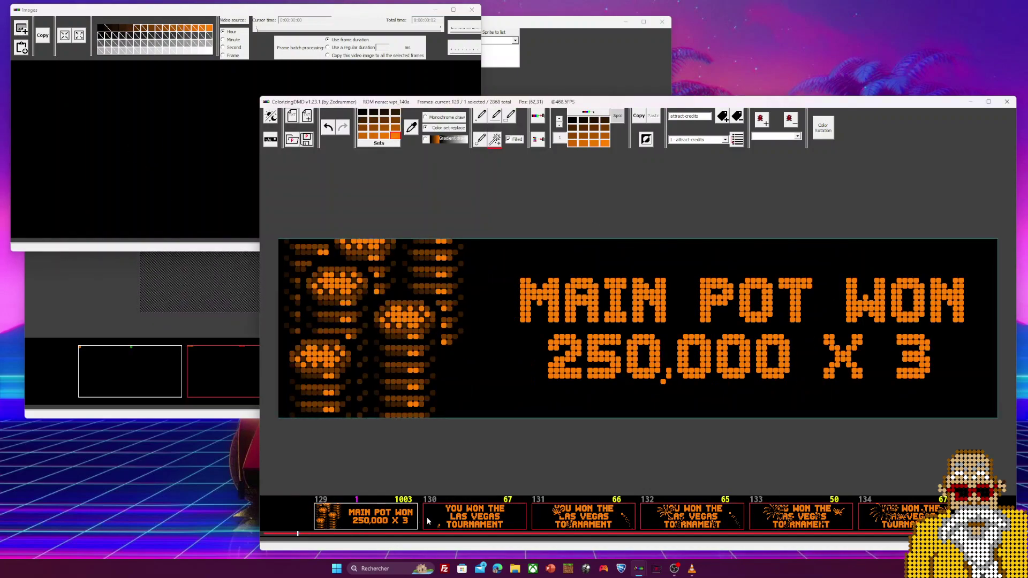
pyautogui.click(476, 522)
pyautogui.scroll(-11, 449, 523)
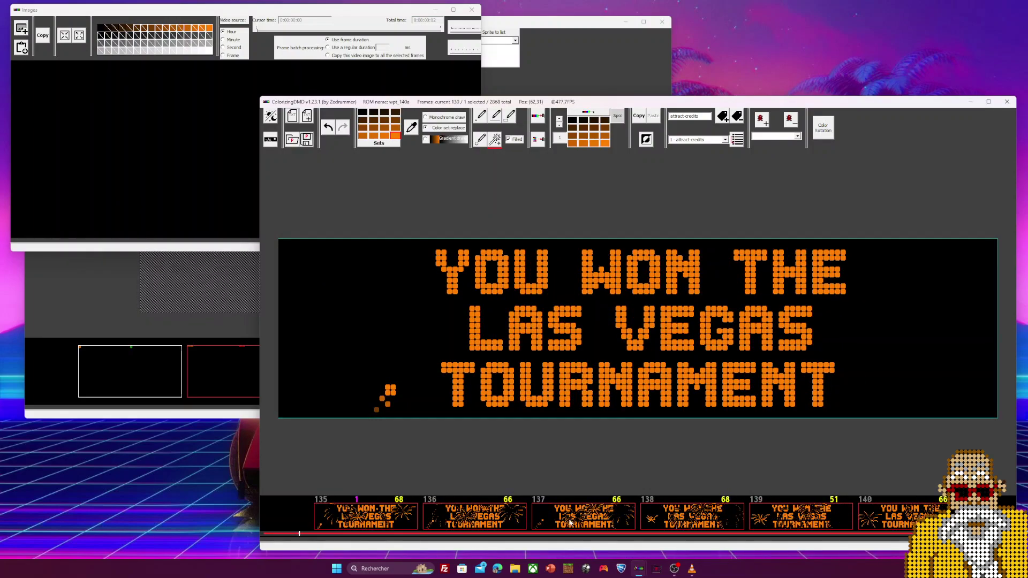
pyautogui.scroll(-10, 612, 522)
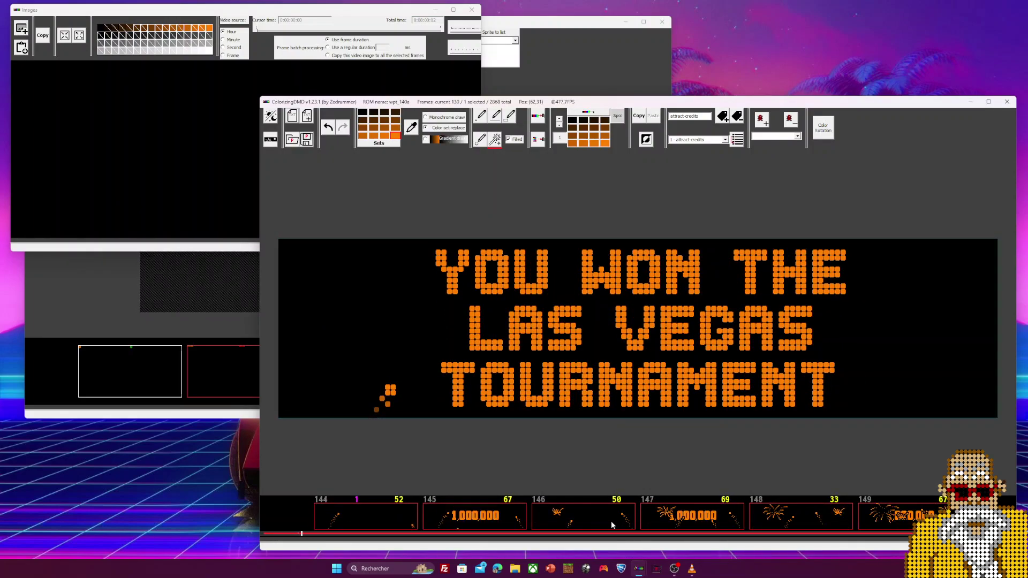
pyautogui.scroll(-9, 612, 521)
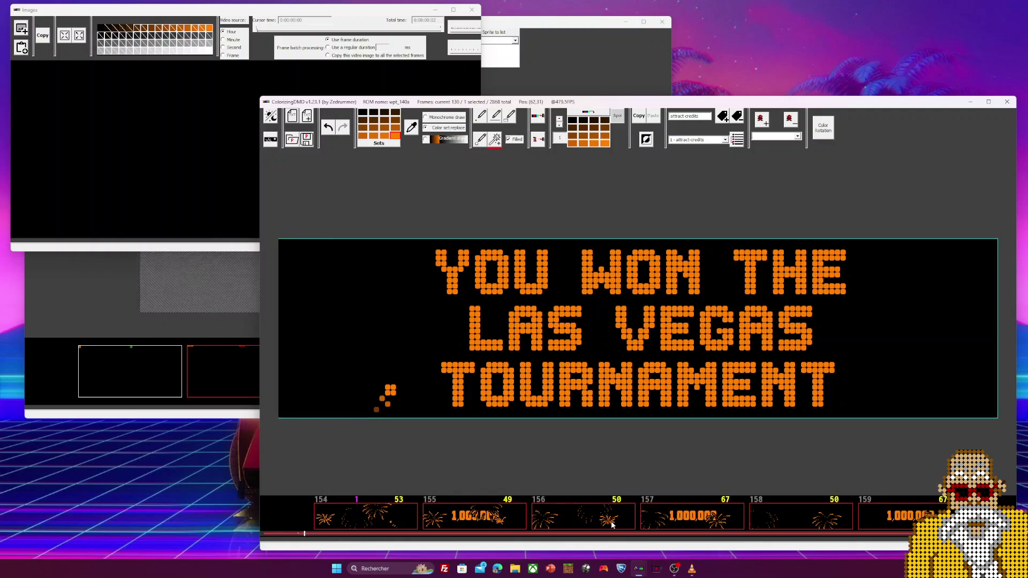
pyautogui.scroll(2, 614, 523)
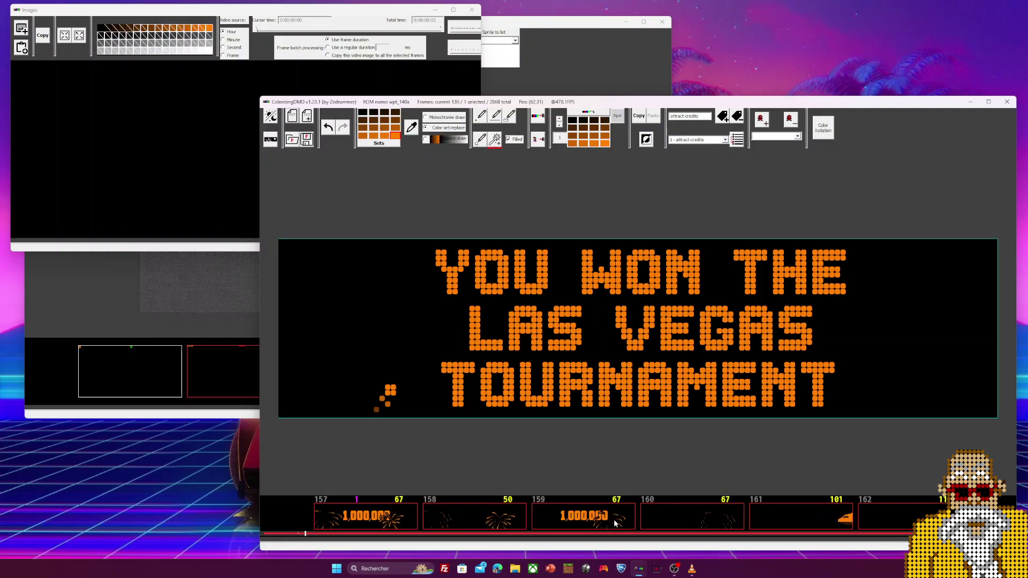
pyautogui.keyDown('shift'); pyautogui.click(660, 518); pyautogui.keyUp('shift')
pyautogui.scroll(9, 651, 518)
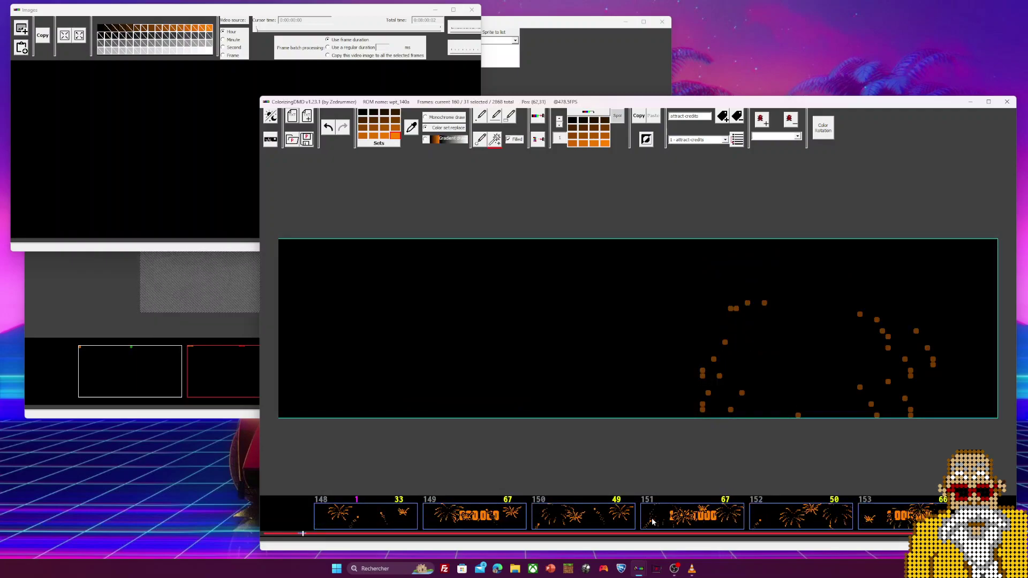
pyautogui.scroll(14, 507, 332)
# Step: Select the entire 128×32 display area and set the video time unit to Minute
pyautogui.click(261, 20)
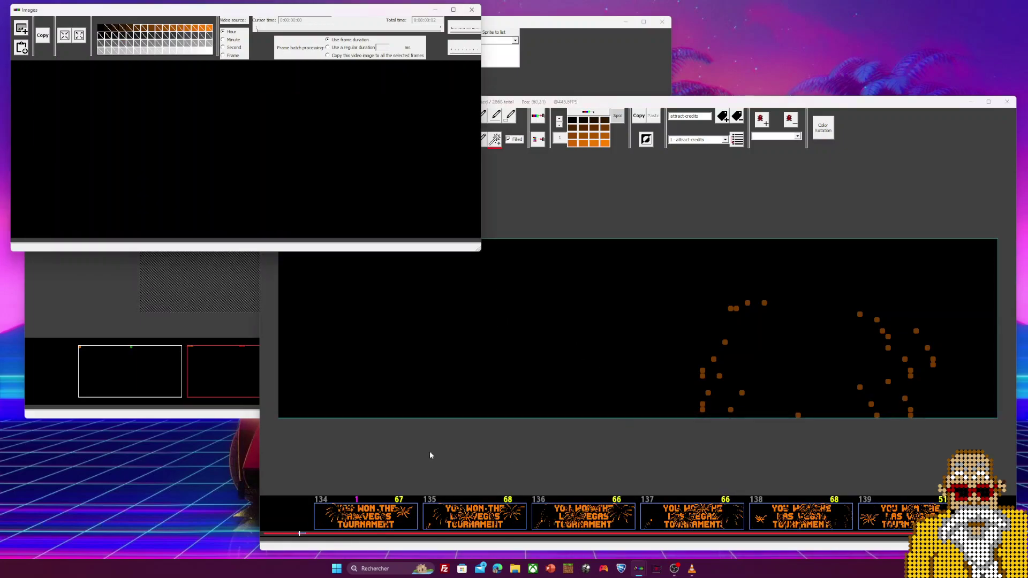
pyautogui.scroll(11, 444, 439)
pyautogui.click(554, 214)
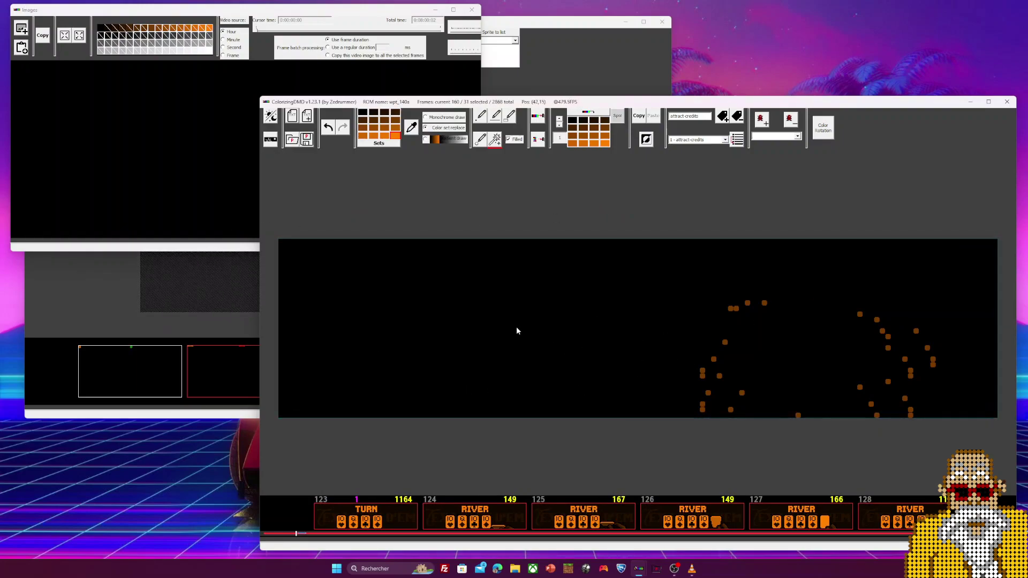
pyautogui.click(288, 250)
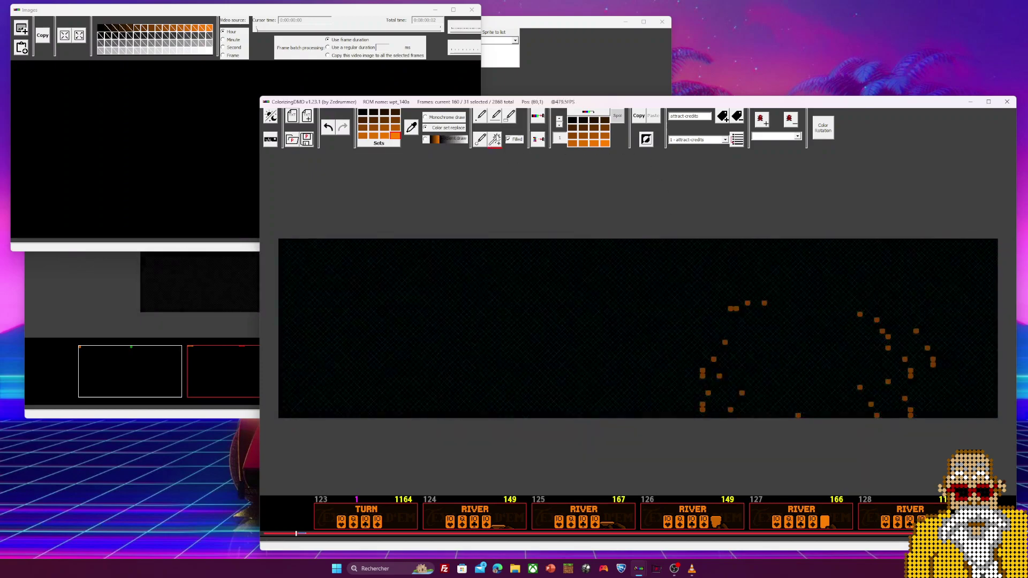
pyautogui.click(509, 116)
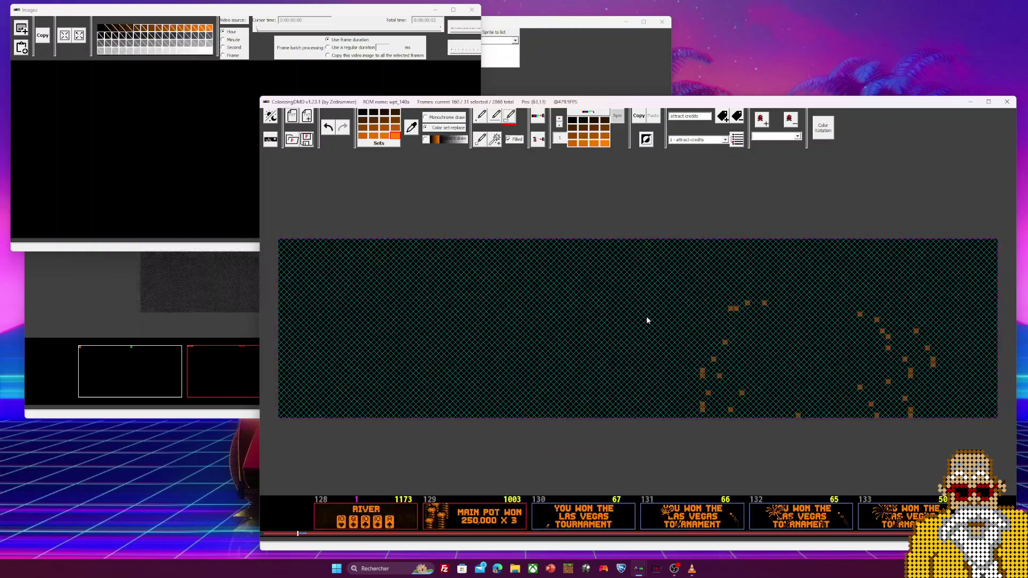
pyautogui.click(107, 101)
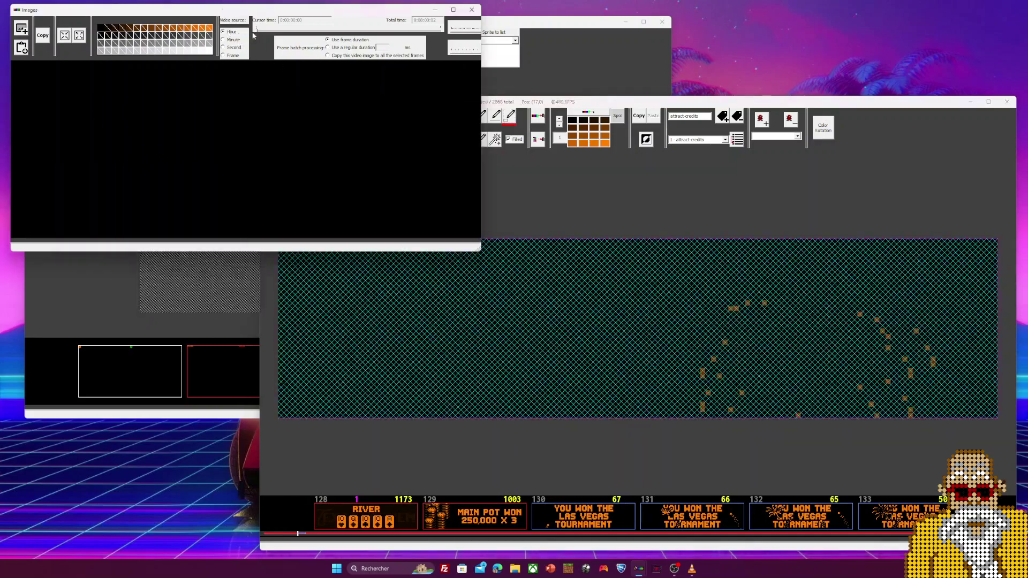
pyautogui.press('Down')
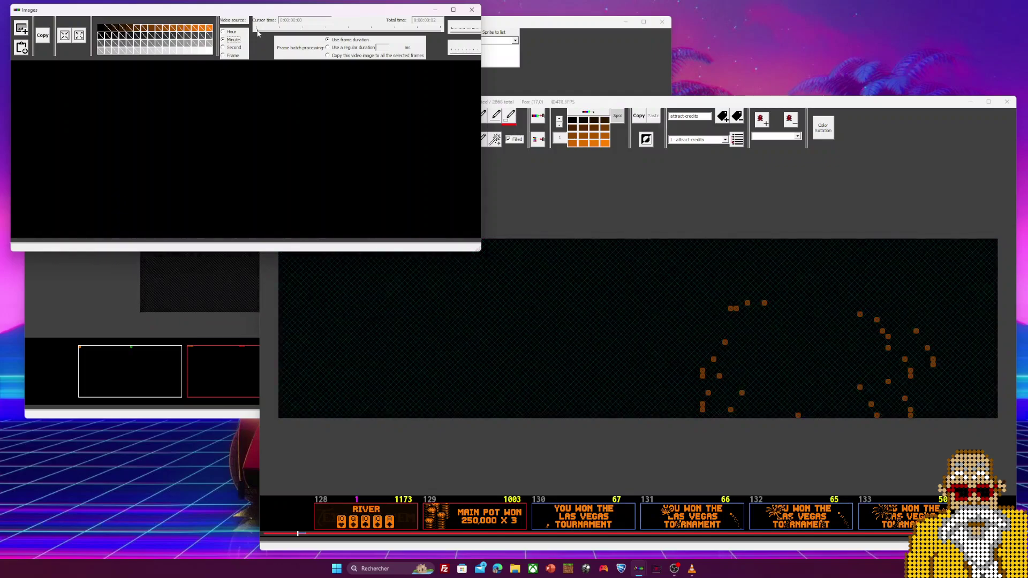
# Step: Scrub the 1.mp4 fireworks video to about 1:16, landing on a row of rising fireworks
pyautogui.moveTo(258, 30); pyautogui.dragTo(280, 33)
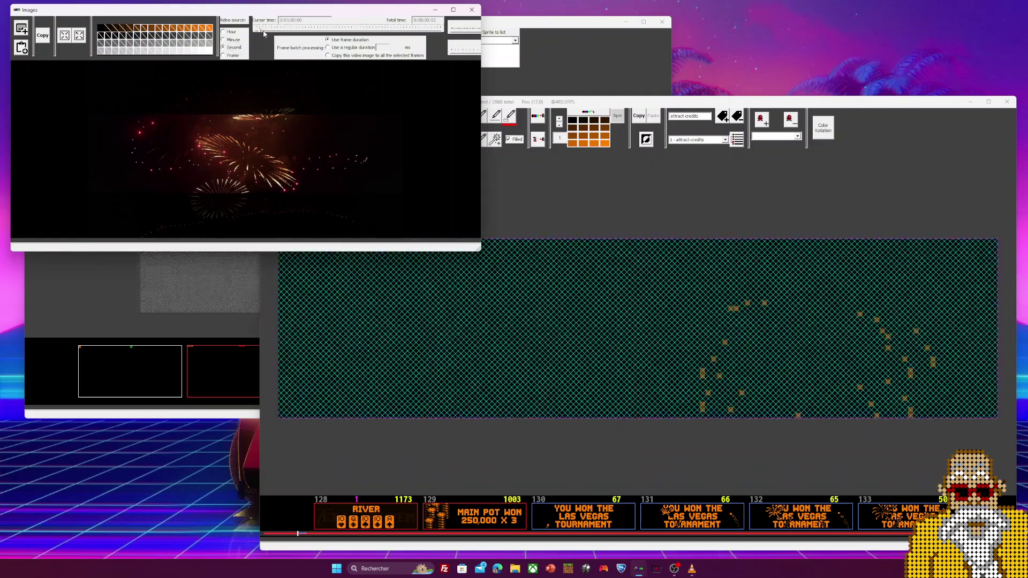
pyautogui.click(302, 32)
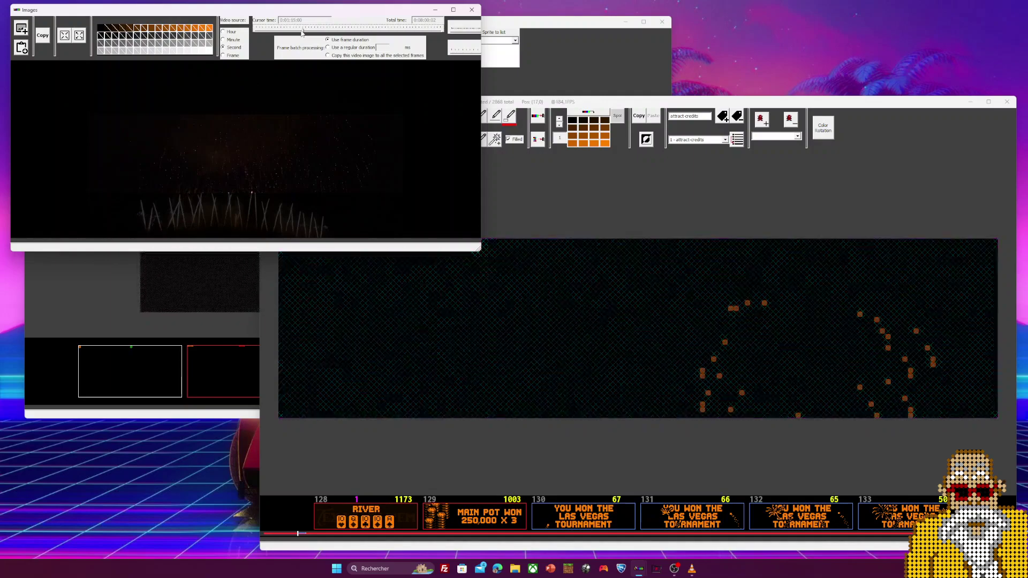
pyautogui.click(312, 33)
pyautogui.moveTo(312, 31); pyautogui.dragTo(309, 32)
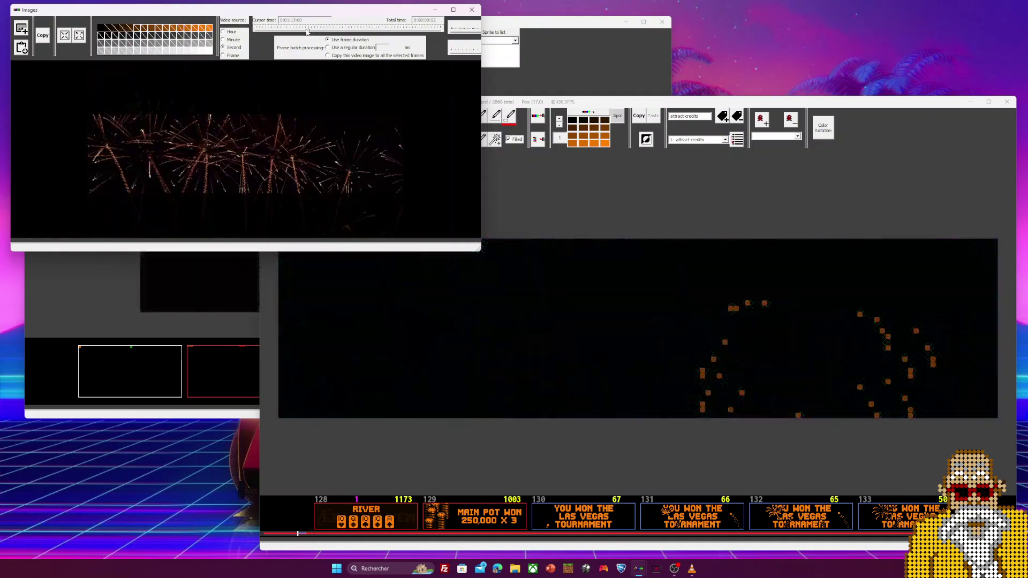
pyautogui.click(305, 32)
pyautogui.click(307, 32)
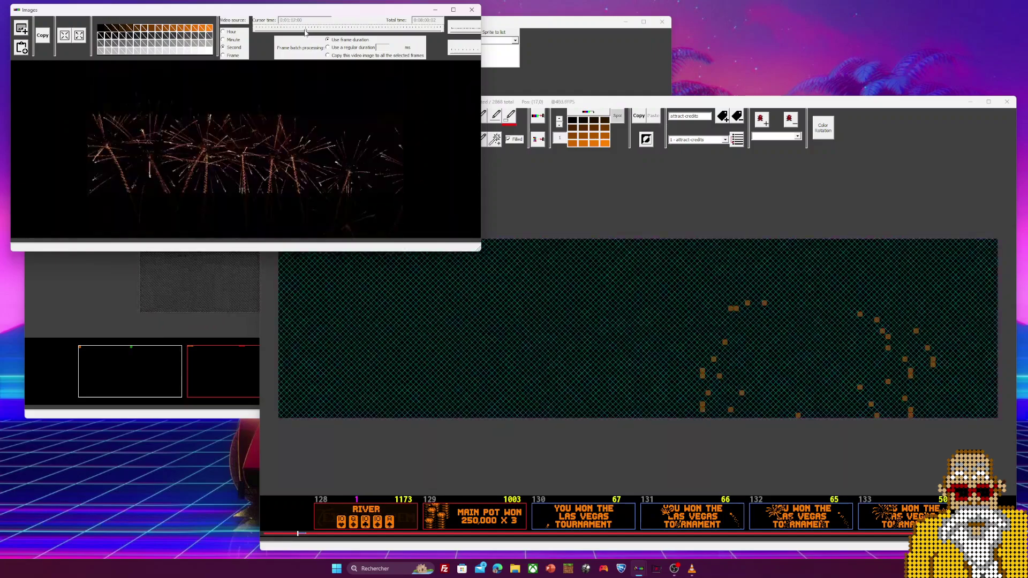
pyautogui.click(307, 32)
pyautogui.click(305, 33)
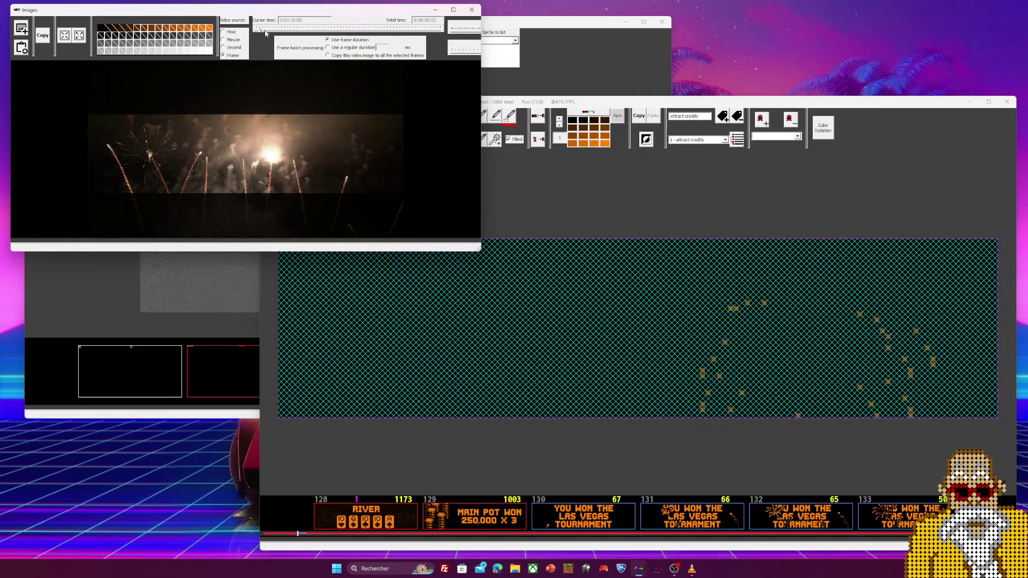
pyautogui.click(307, 31)
pyautogui.click(314, 33)
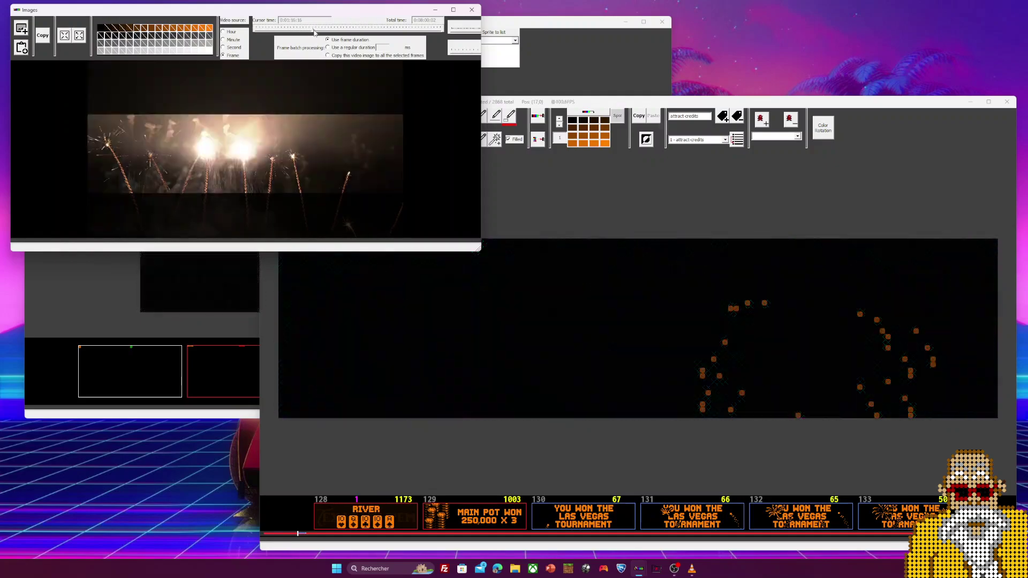
pyautogui.click(330, 33)
pyautogui.click(351, 32)
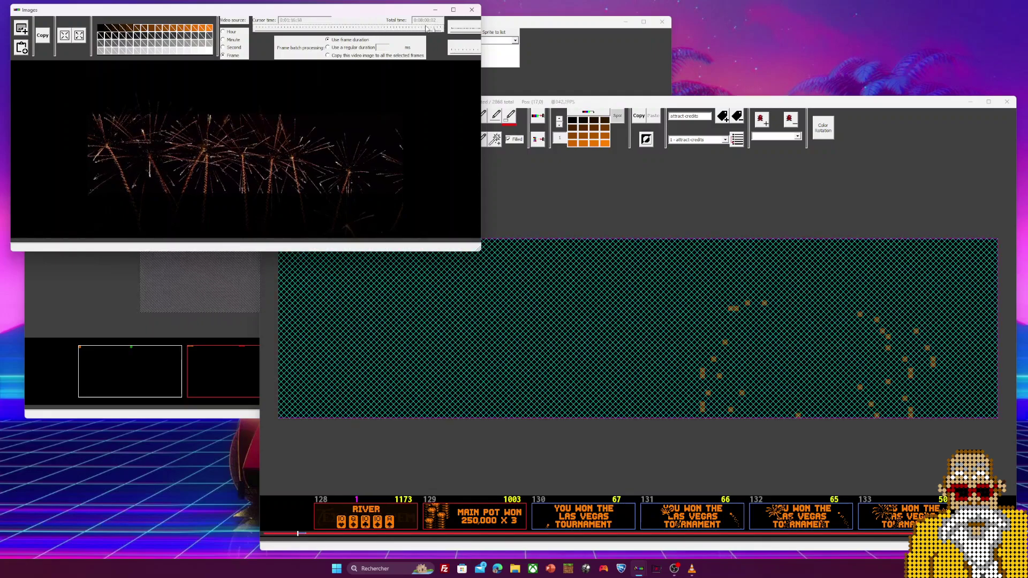
pyautogui.click(337, 31)
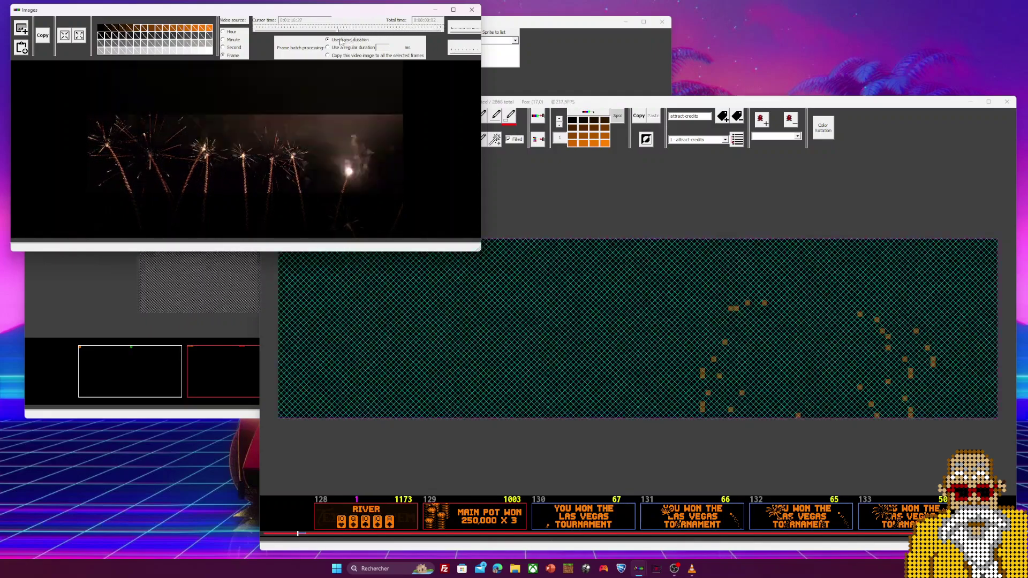
pyautogui.click(363, 31)
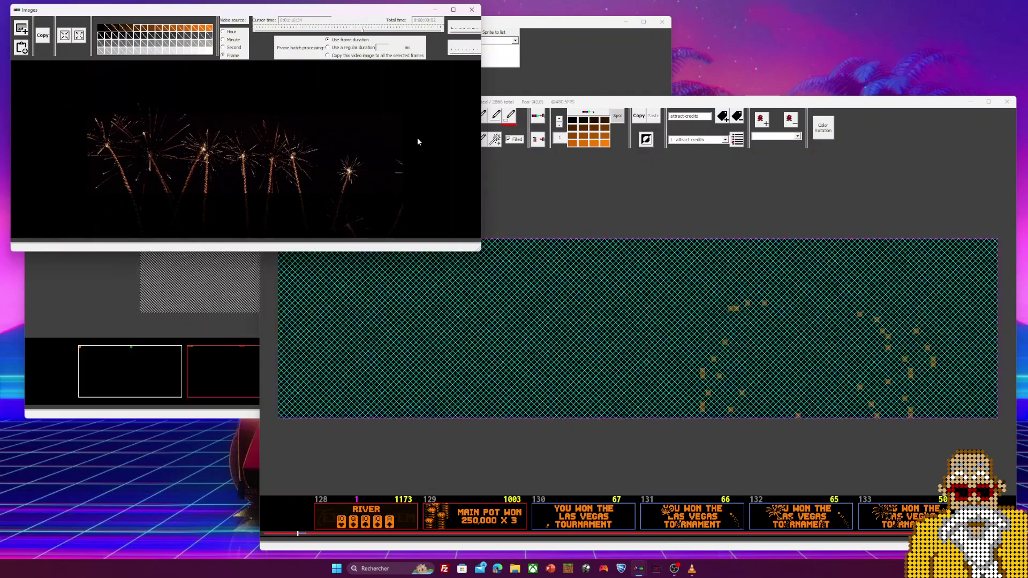
pyautogui.click(349, 48)
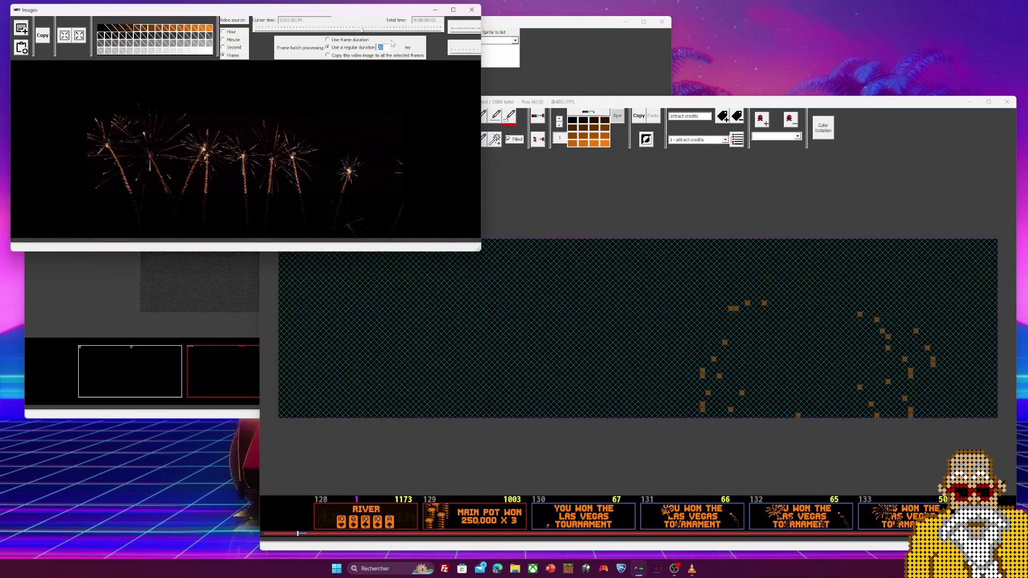
pyautogui.click(350, 40)
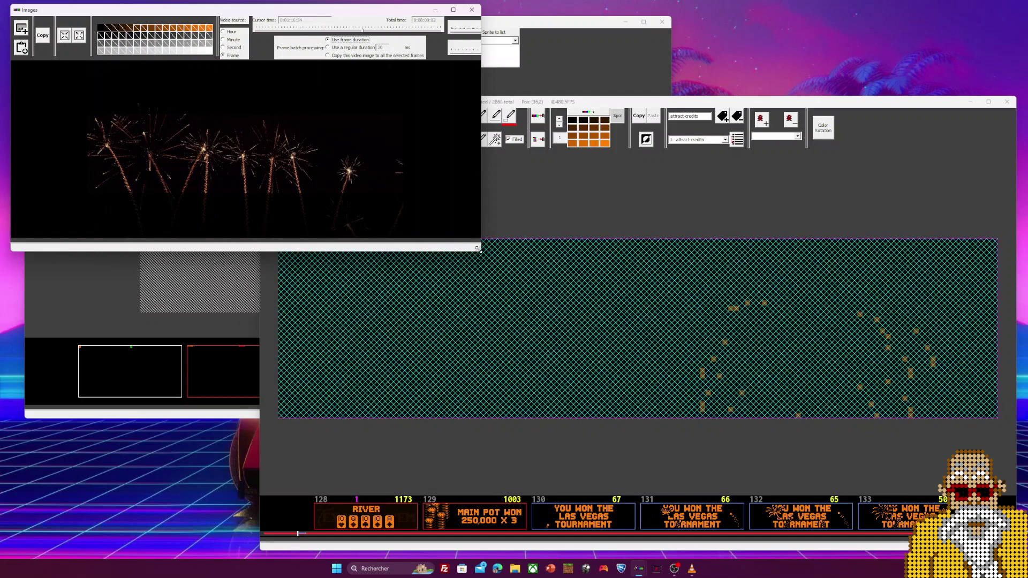
# Step: Resize the Images window and raise the fireworks preview's brightness and contrast
pyautogui.moveTo(478, 249); pyautogui.dragTo(600, 333)
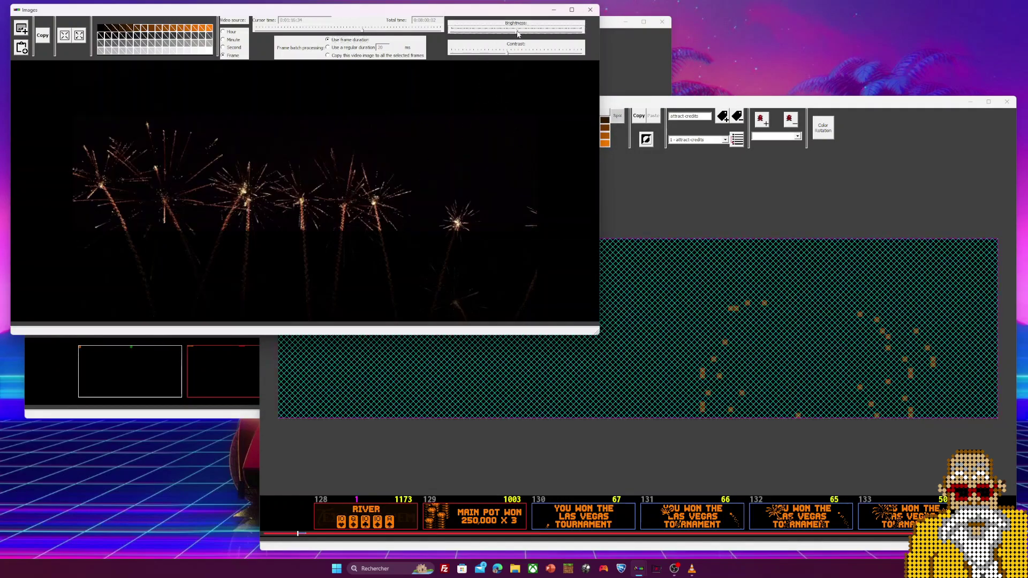
pyautogui.moveTo(518, 33)
pyautogui.mouseDown()
pyautogui.moveTo(563, 33)
pyautogui.moveTo(511, 37)
pyautogui.mouseUp()
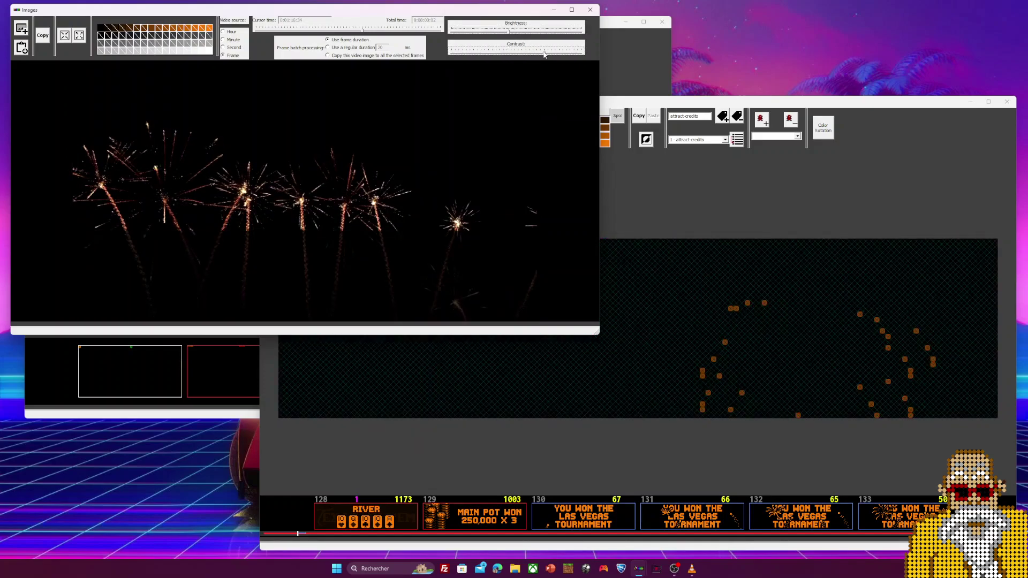
pyautogui.moveTo(502, 53)
pyautogui.mouseDown()
pyautogui.moveTo(523, 56)
pyautogui.moveTo(506, 55)
pyautogui.mouseUp()
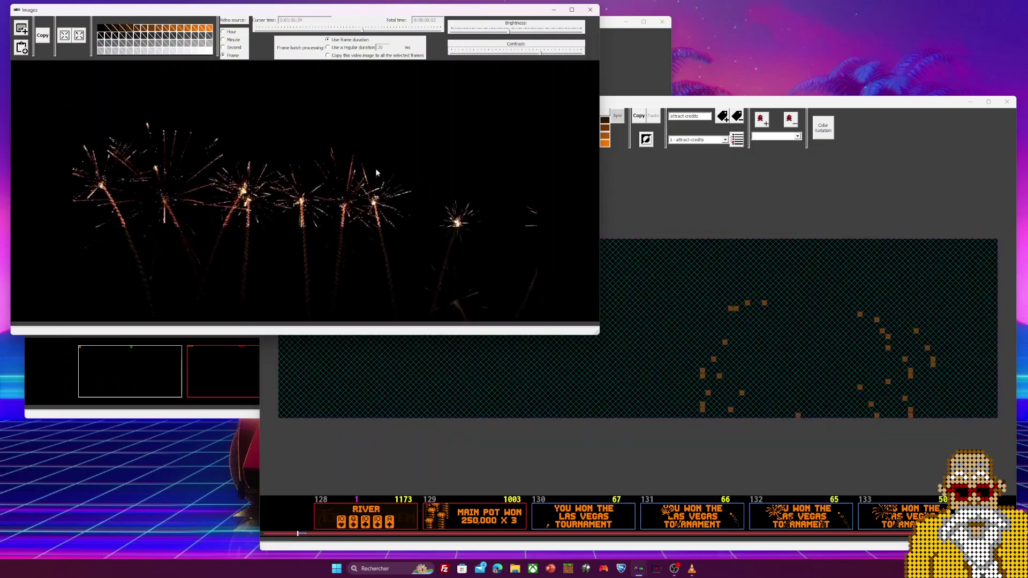
pyautogui.moveTo(597, 332); pyautogui.dragTo(578, 289)
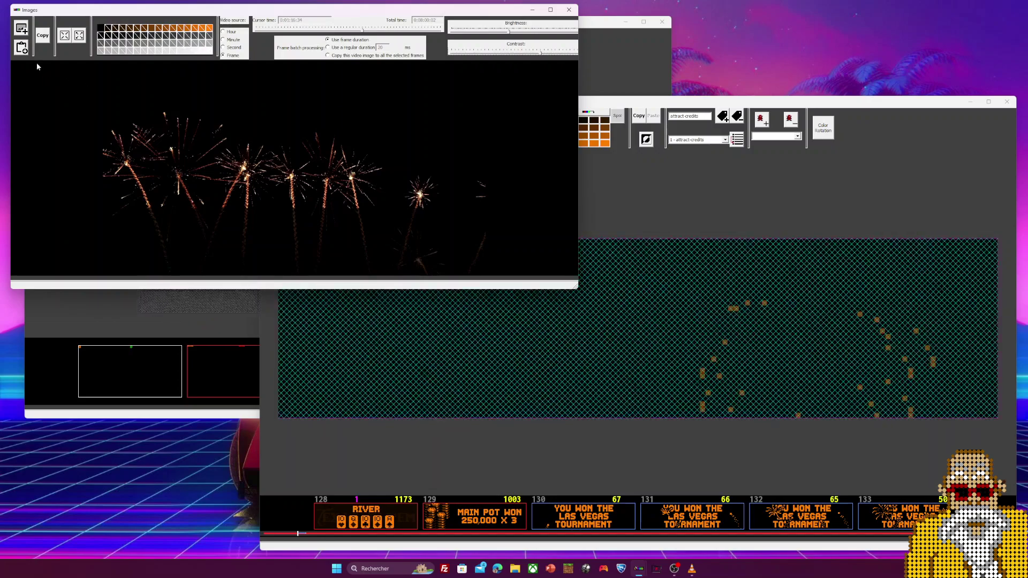
# Step: Copy the 1.mp4 fireworks video into frames 130–160, accepting the warning, and scroll the thumbnails to check
pyautogui.click(43, 36)
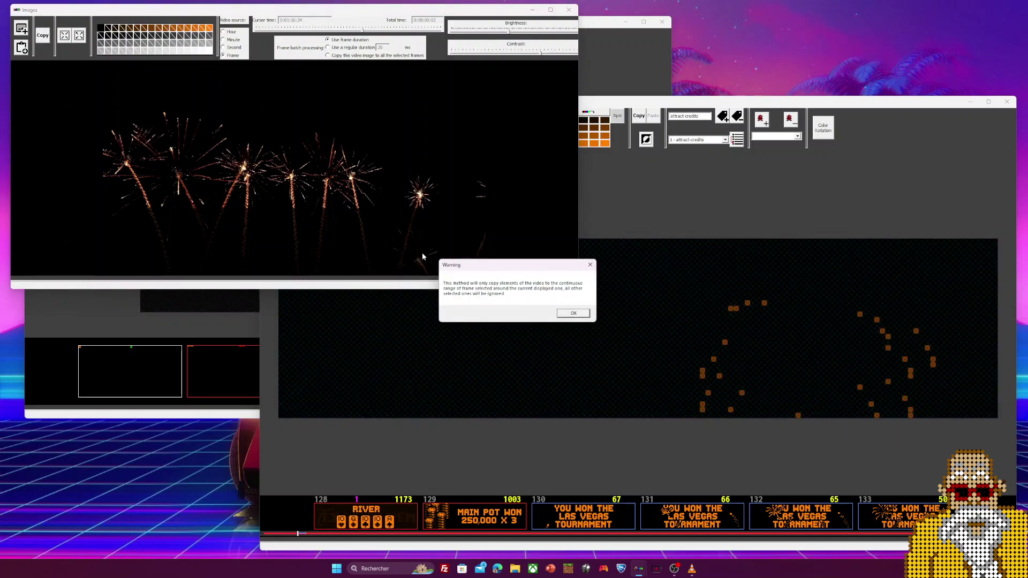
pyautogui.click(568, 316)
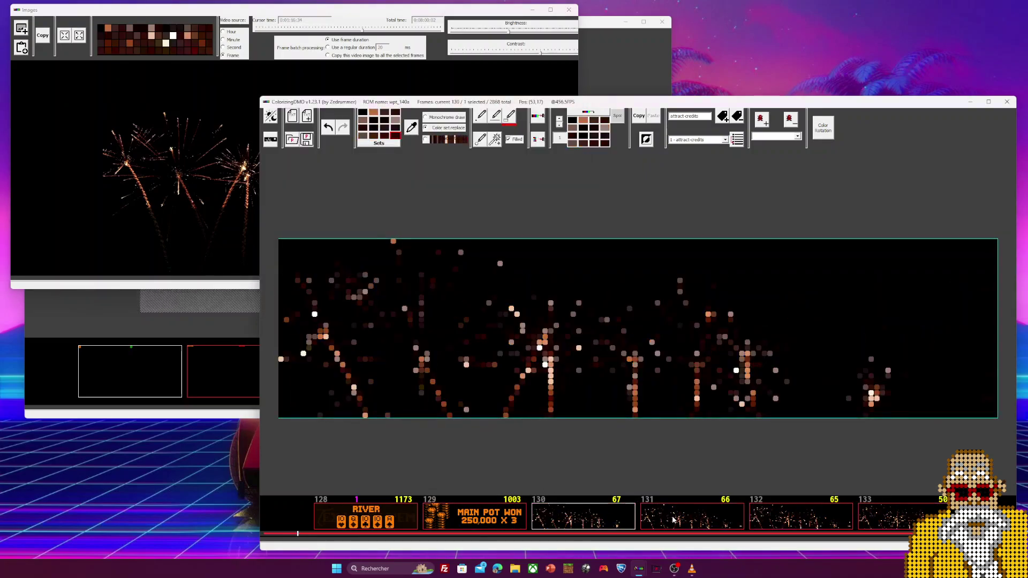
pyautogui.scroll(-3, 673, 519)
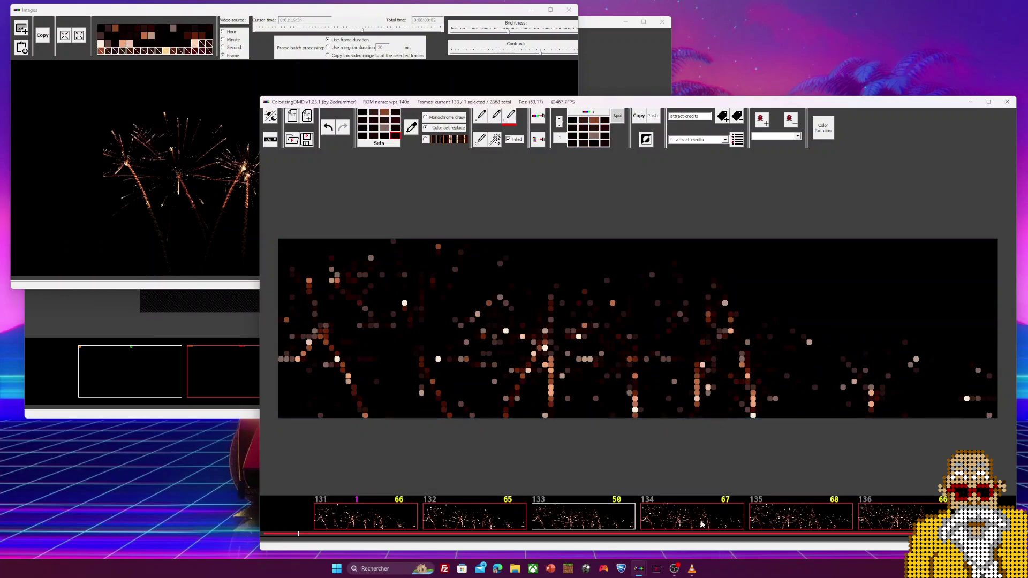
pyautogui.scroll(-13, 702, 524)
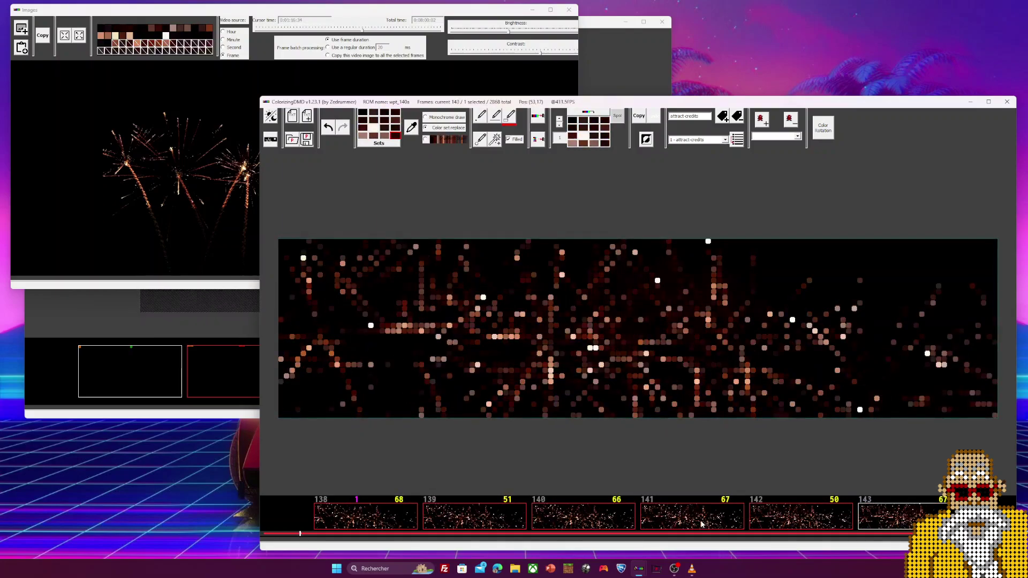
pyautogui.scroll(-12, 701, 524)
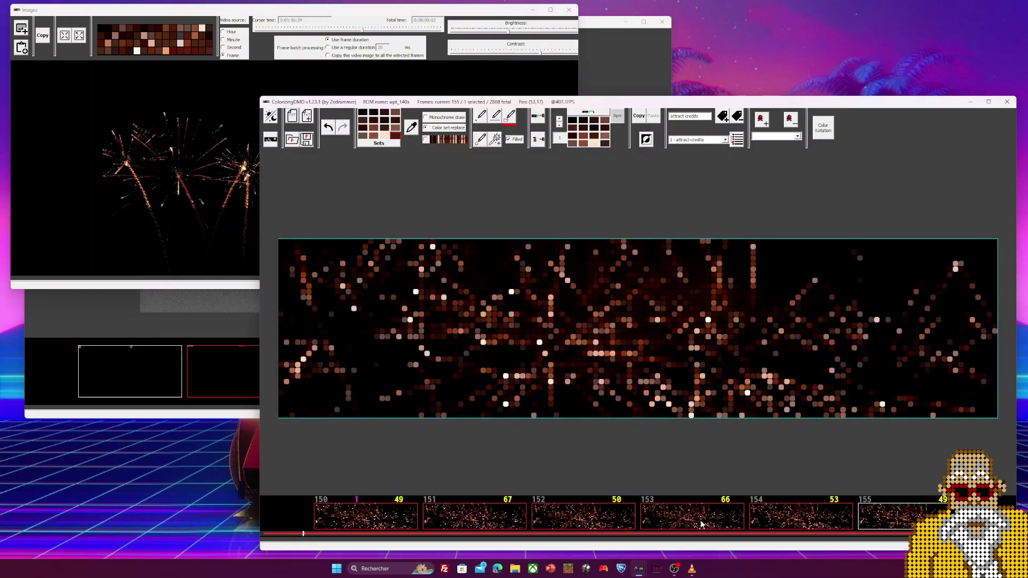
pyautogui.scroll(-4, 701, 524)
pyautogui.scroll(2, 702, 524)
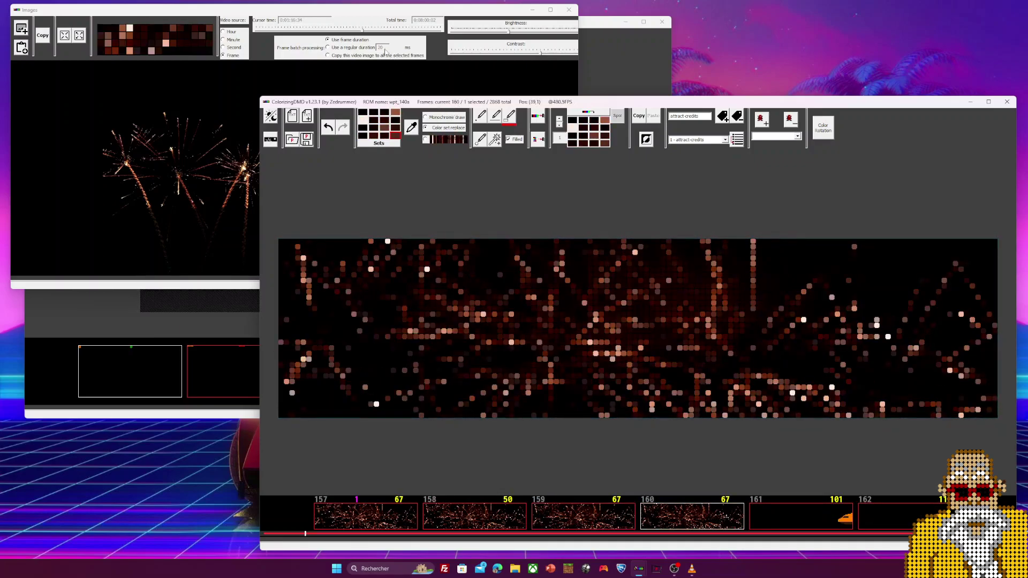
pyautogui.click(348, 15)
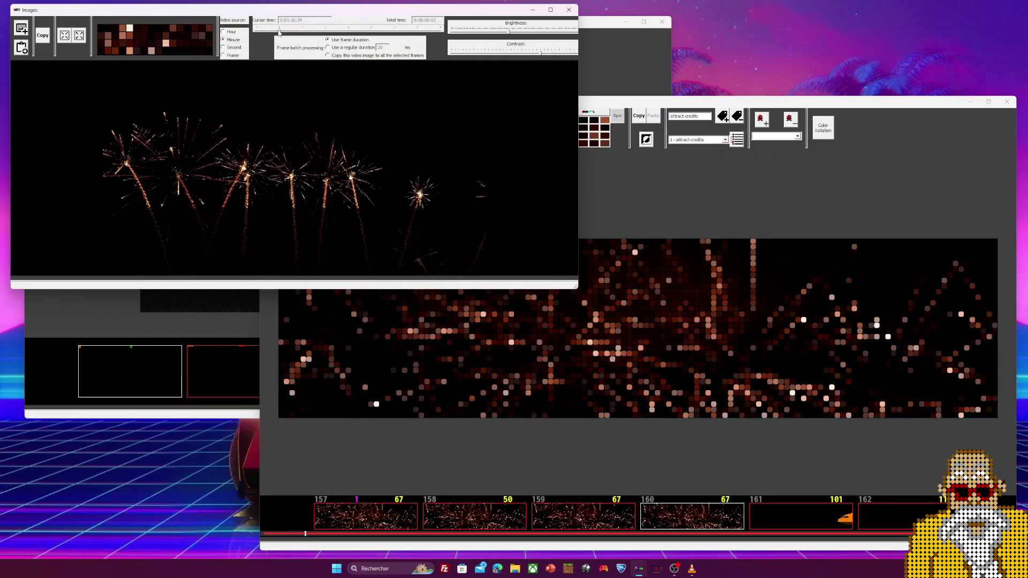
# Step: Move the fireworks video ahead to the bright white bursts at about 0:04:36
pyautogui.moveTo(279, 31); pyautogui.dragTo(348, 32)
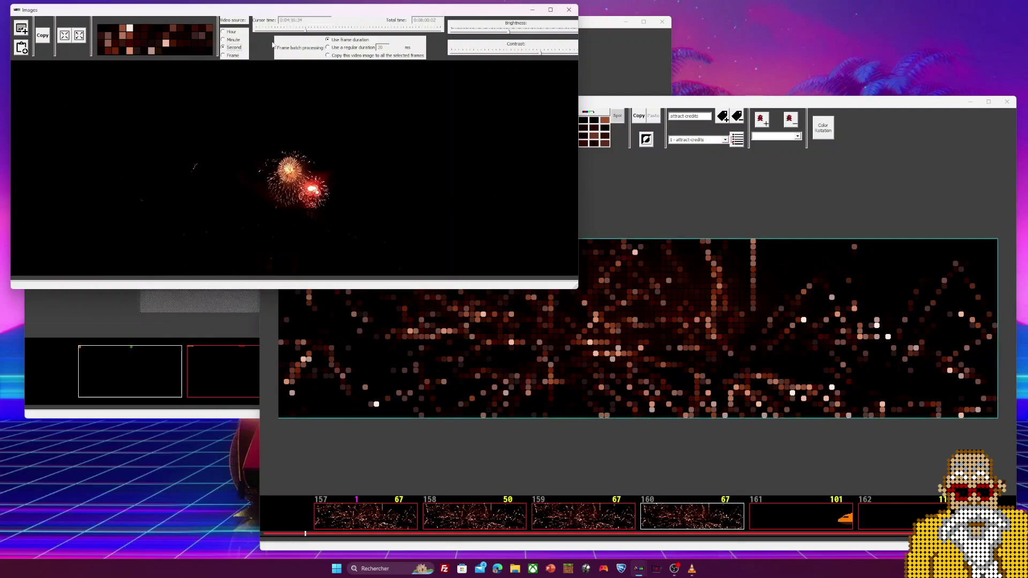
pyautogui.click(272, 33)
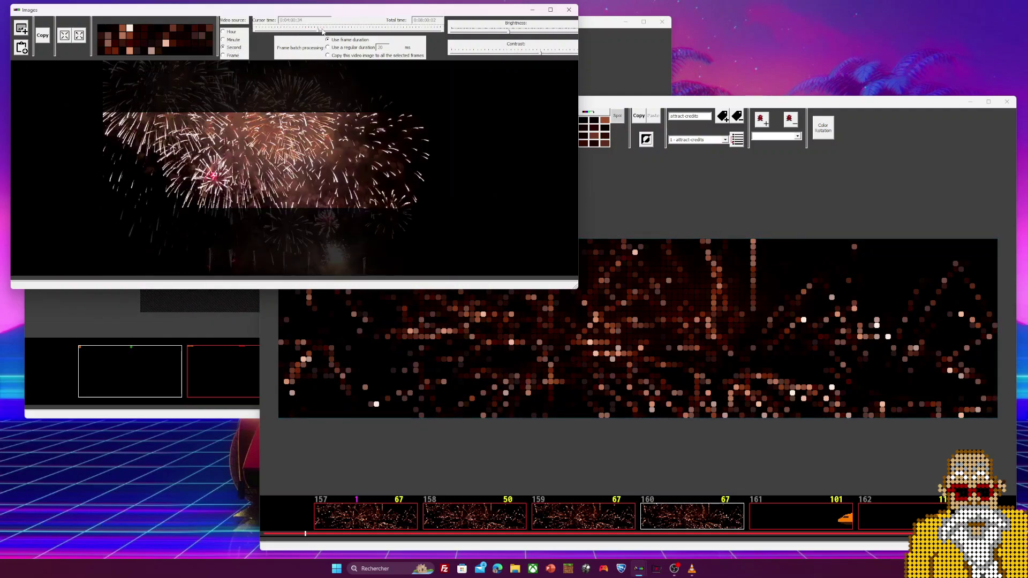
pyautogui.moveTo(359, 31); pyautogui.dragTo(369, 31)
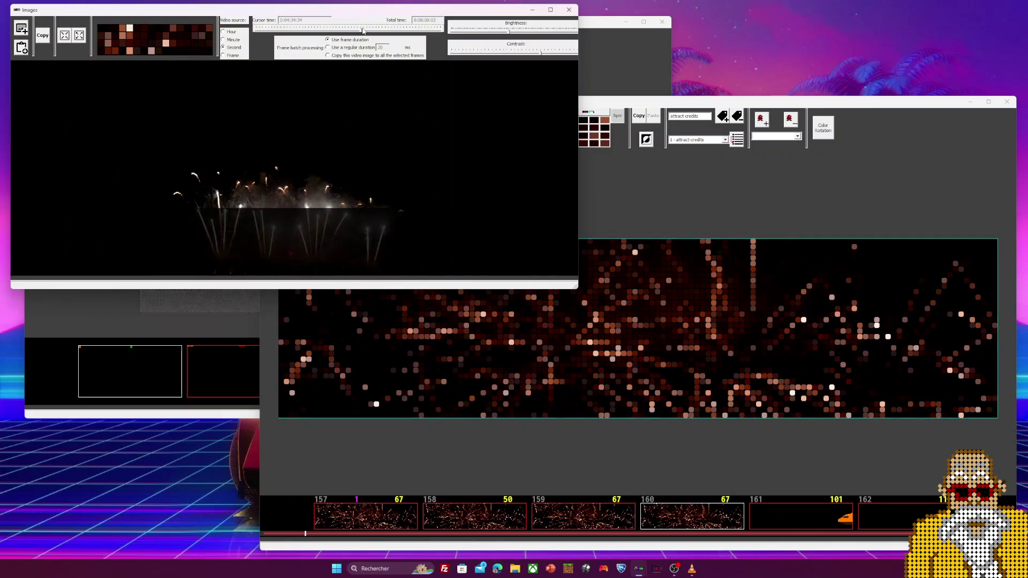
# Step: Select frames 130–160 with shared colours (Oui to Caution) and select the whole canvas
pyautogui.click(744, 210)
pyautogui.scroll(6, 724, 515)
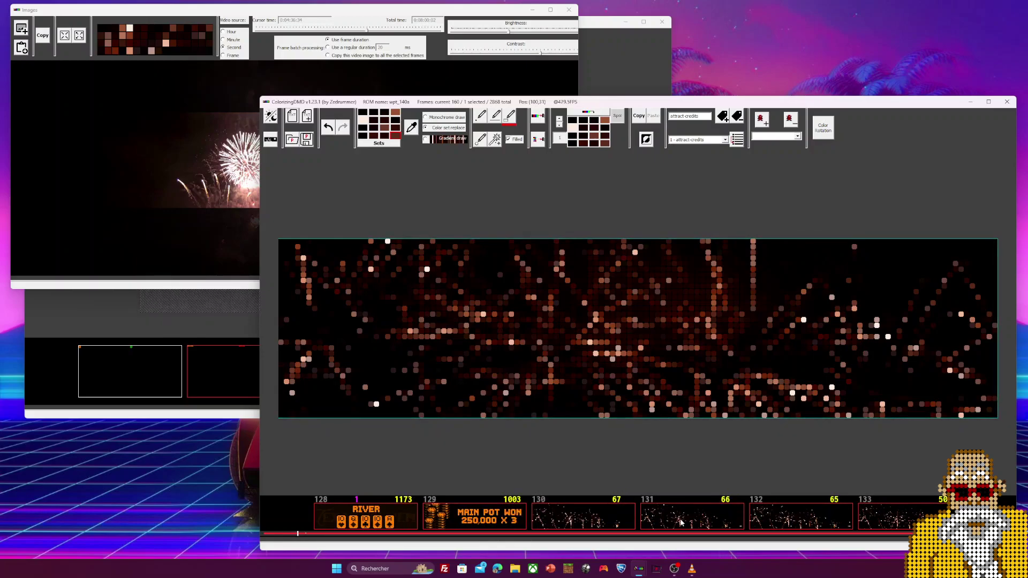
pyautogui.keyDown('shift'); pyautogui.click(584, 516); pyautogui.keyUp('shift')
pyautogui.click(280, 243)
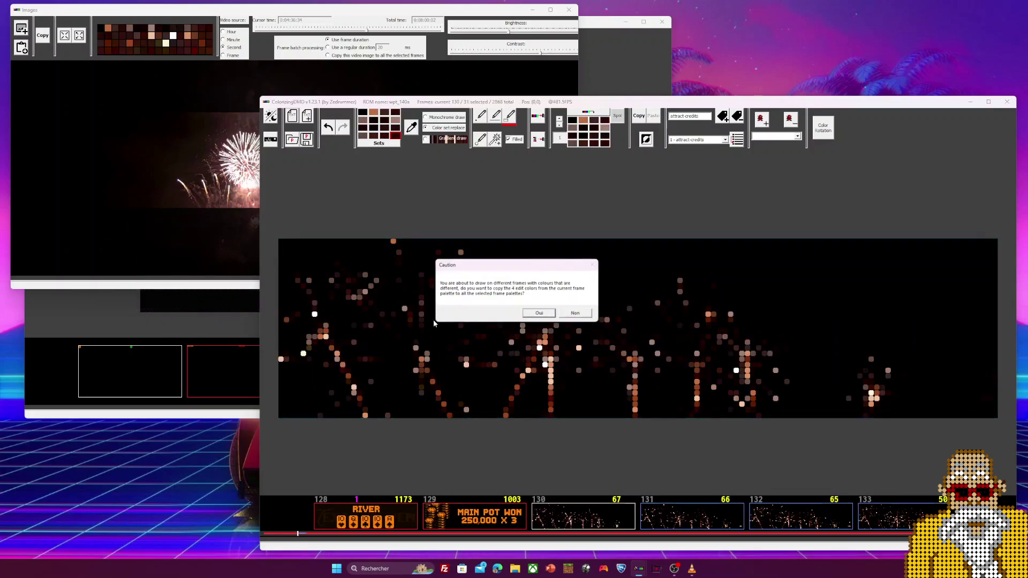
pyautogui.click(540, 313)
pyautogui.moveTo(280, 243)
pyautogui.mouseDown()
pyautogui.moveTo(487, 355)
pyautogui.moveTo(464, 310)
pyautogui.moveTo(978, 405)
pyautogui.moveTo(993, 416)
pyautogui.mouseUp()
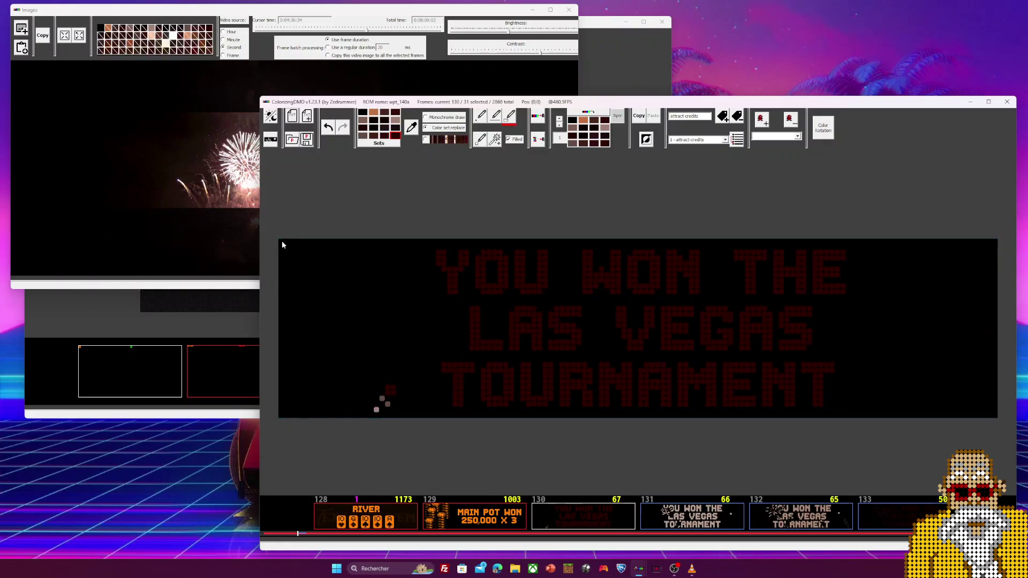
pyautogui.moveTo(280, 241)
pyautogui.mouseDown()
pyautogui.moveTo(755, 400)
pyautogui.moveTo(996, 417)
pyautogui.mouseUp()
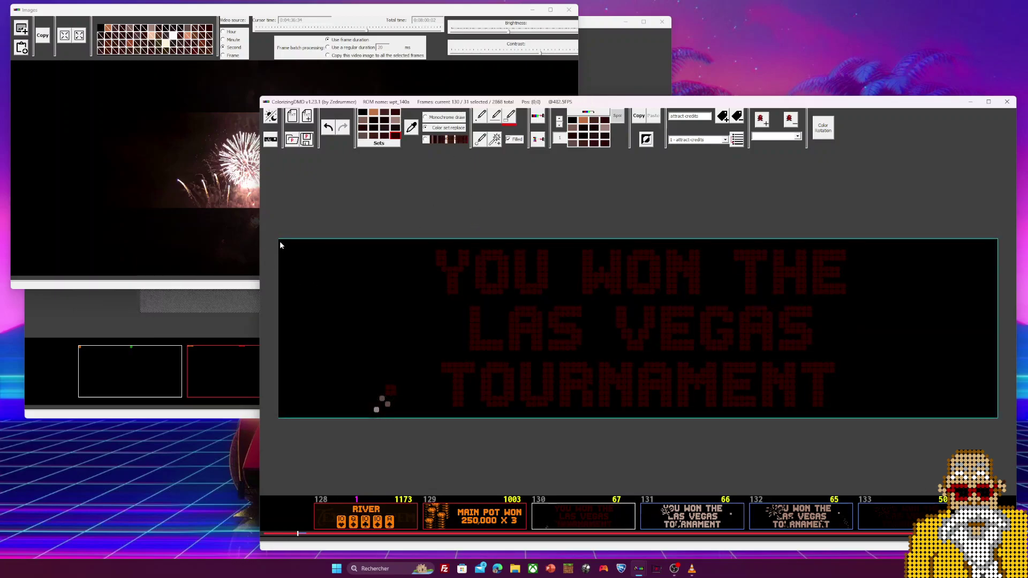
# Step: Select the whole canvas and move the video capture area slightly lower over the fireworks
pyautogui.moveTo(279, 241); pyautogui.dragTo(996, 416)
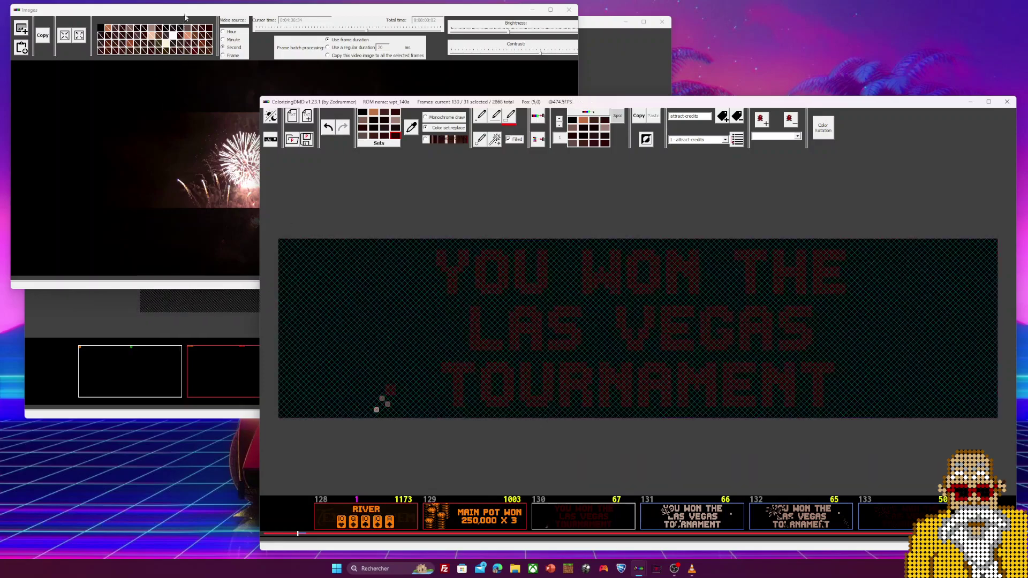
pyautogui.click(174, 61)
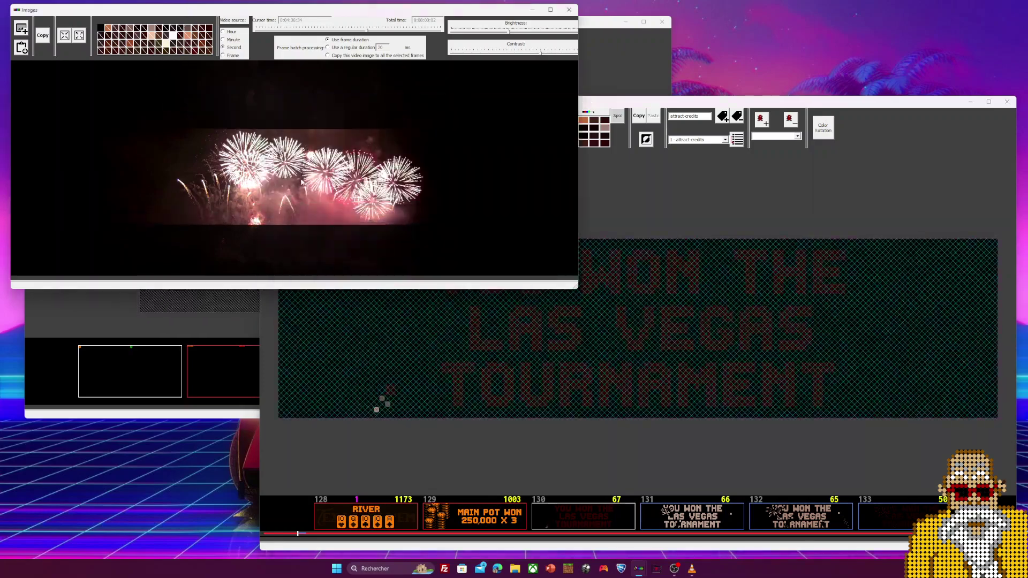
pyautogui.moveTo(297, 162); pyautogui.dragTo(296, 174)
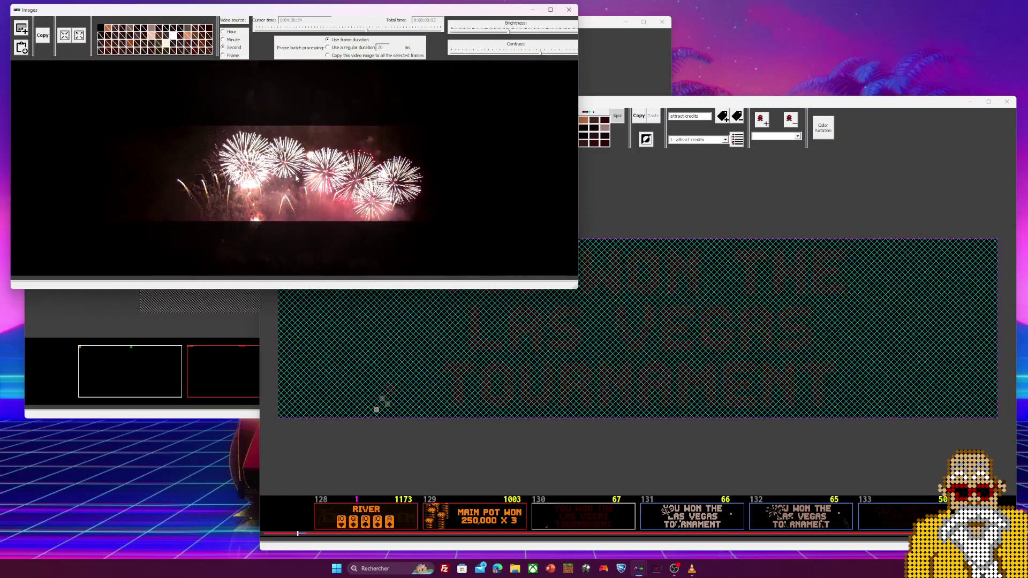
pyautogui.moveTo(294, 175); pyautogui.dragTo(295, 177)
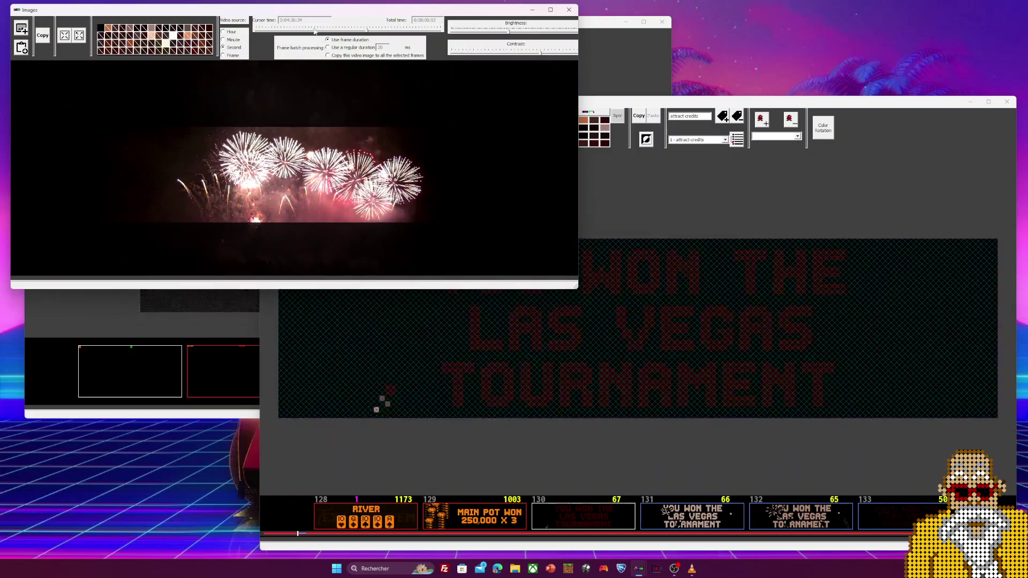
# Step: Copy the fireworks into the selected frames using a regular 200 ms frame duration
pyautogui.click(328, 47)
pyautogui.doubleClick(380, 48)
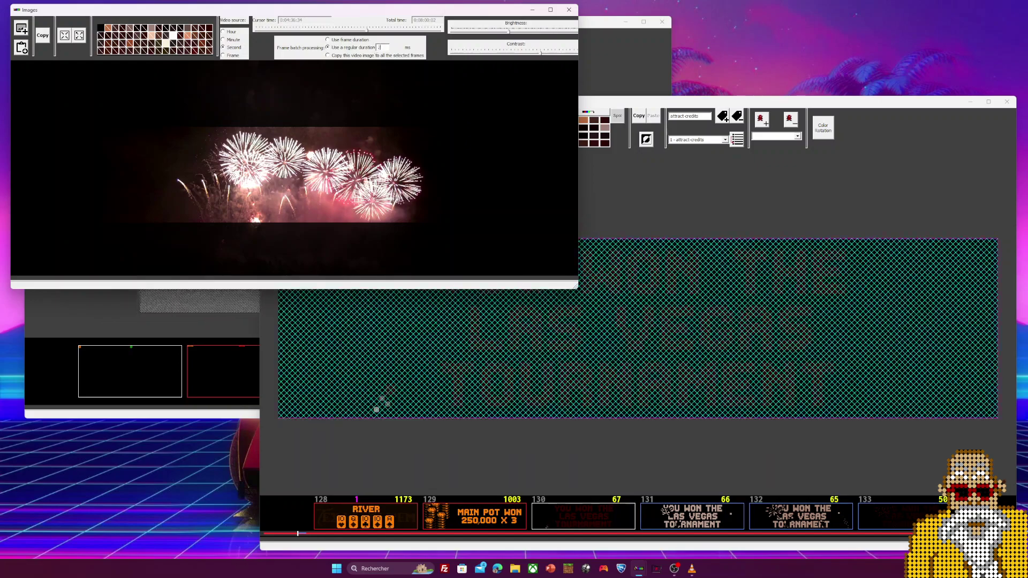
pyautogui.write('200')
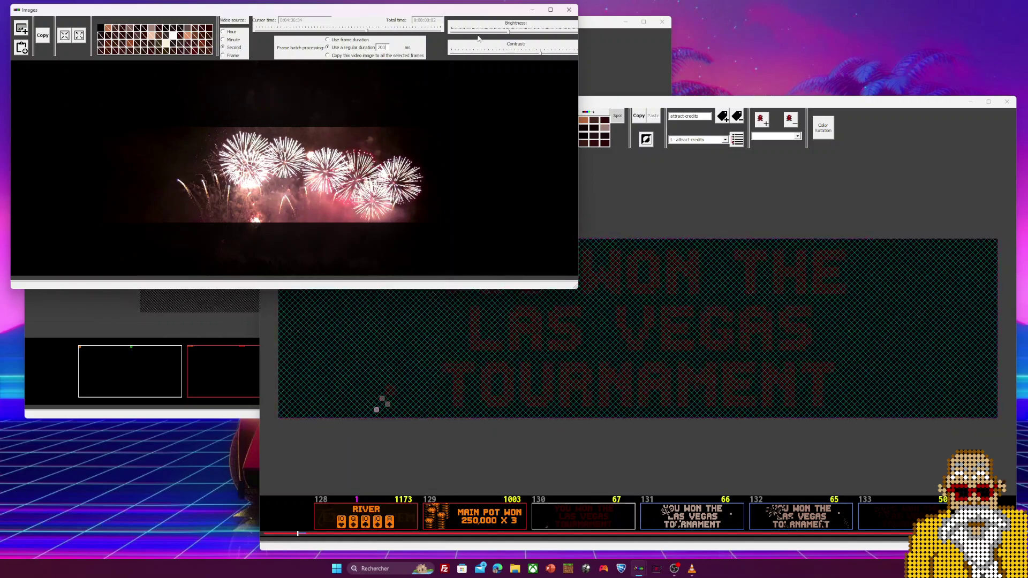
pyautogui.click(43, 37)
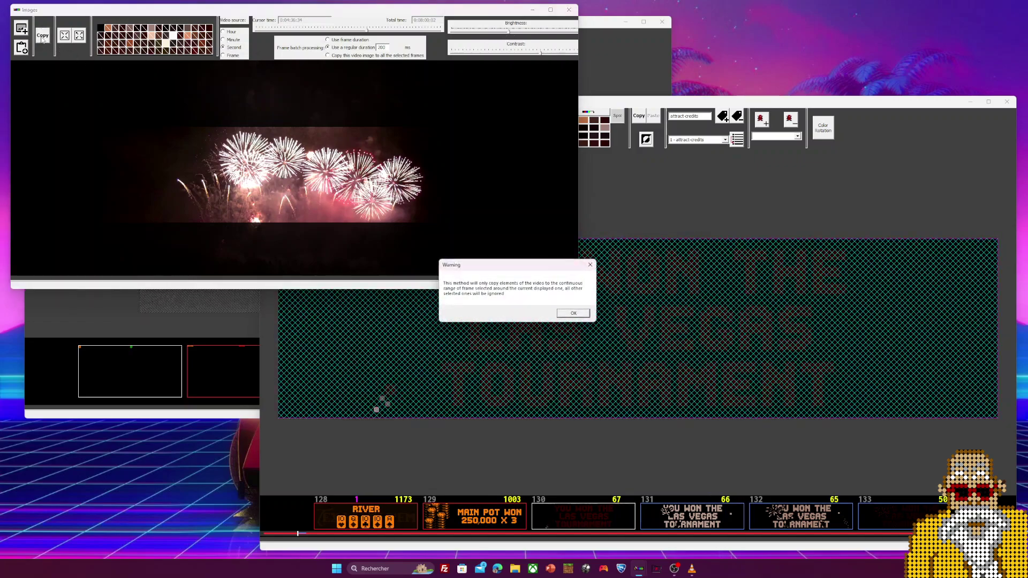
pyautogui.click(573, 313)
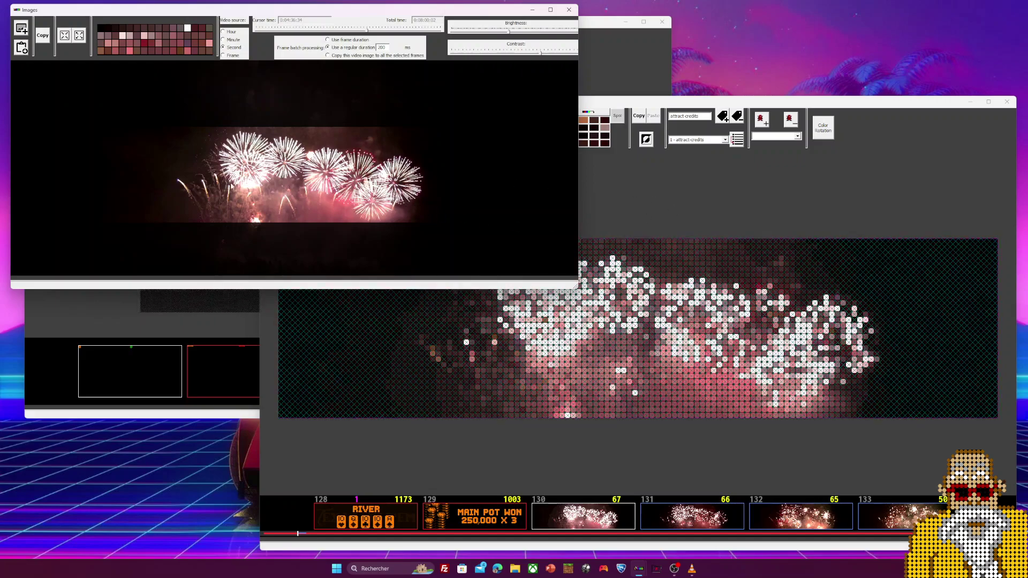
# Step: Scroll the thumbnail strip to frame 161, the first airplane frame, and select it
pyautogui.click(510, 306)
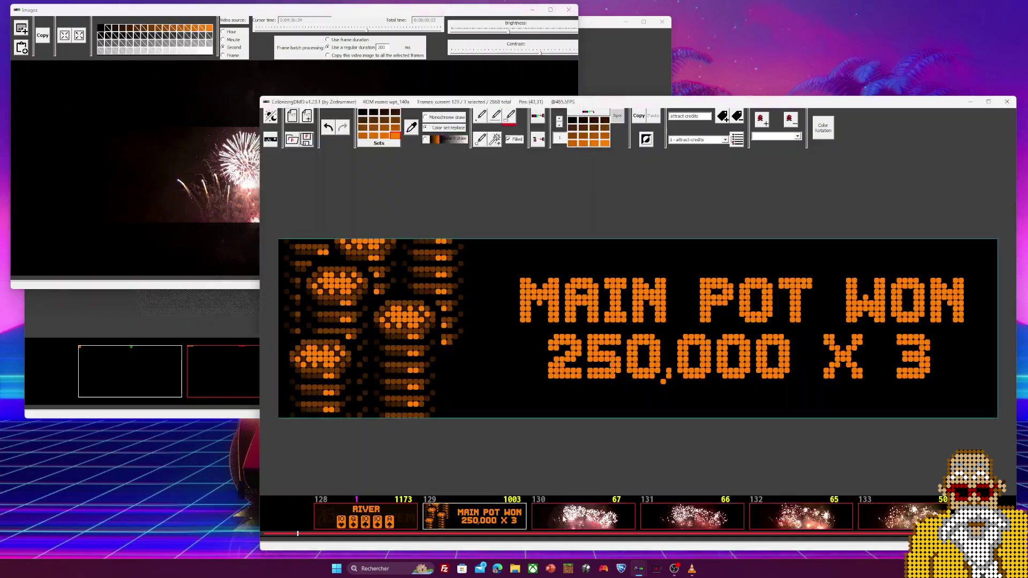
pyautogui.scroll(-10, 494, 517)
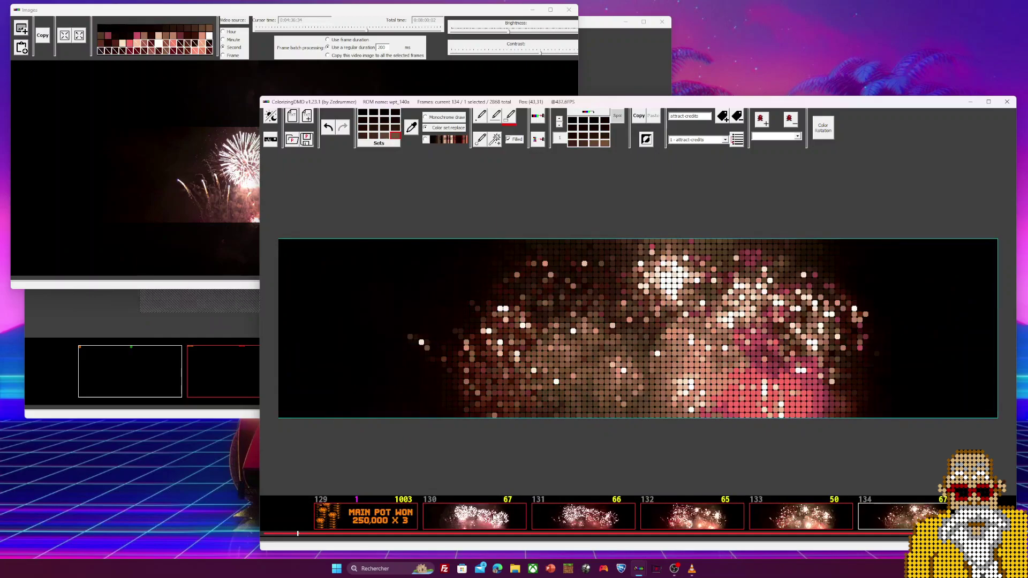
pyautogui.scroll(-9, 494, 517)
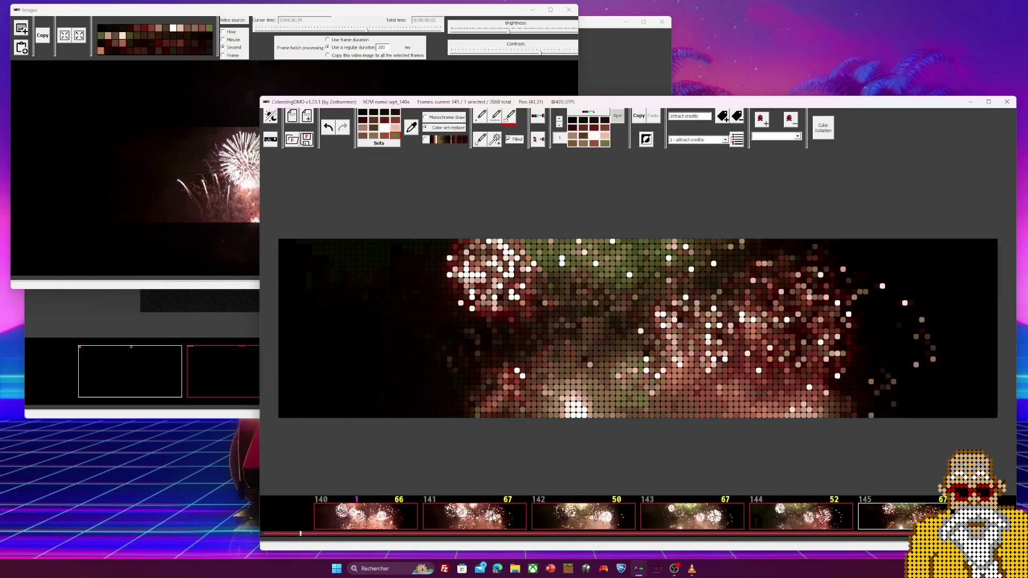
pyautogui.scroll(-6, 493, 517)
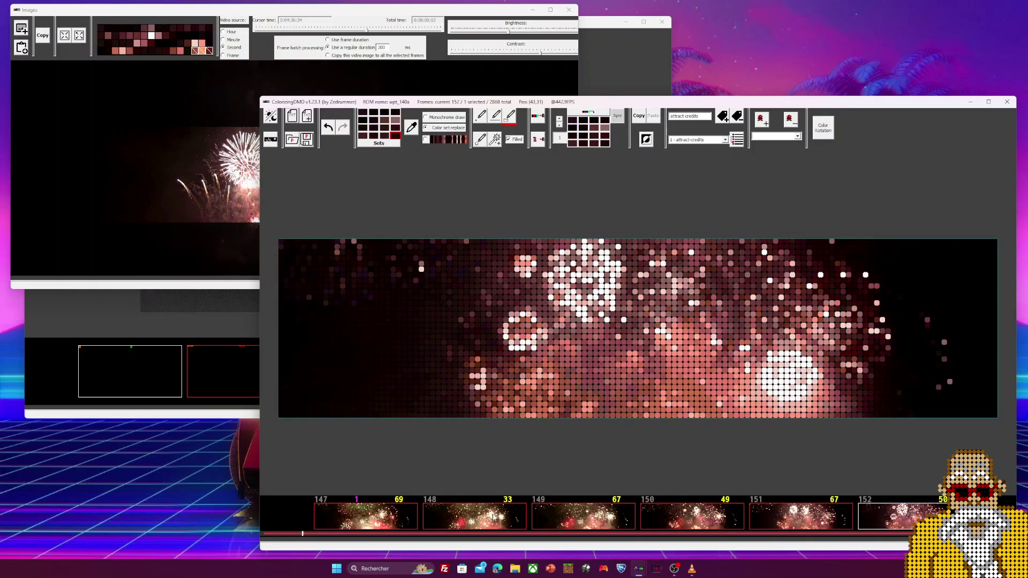
pyautogui.scroll(-6, 493, 517)
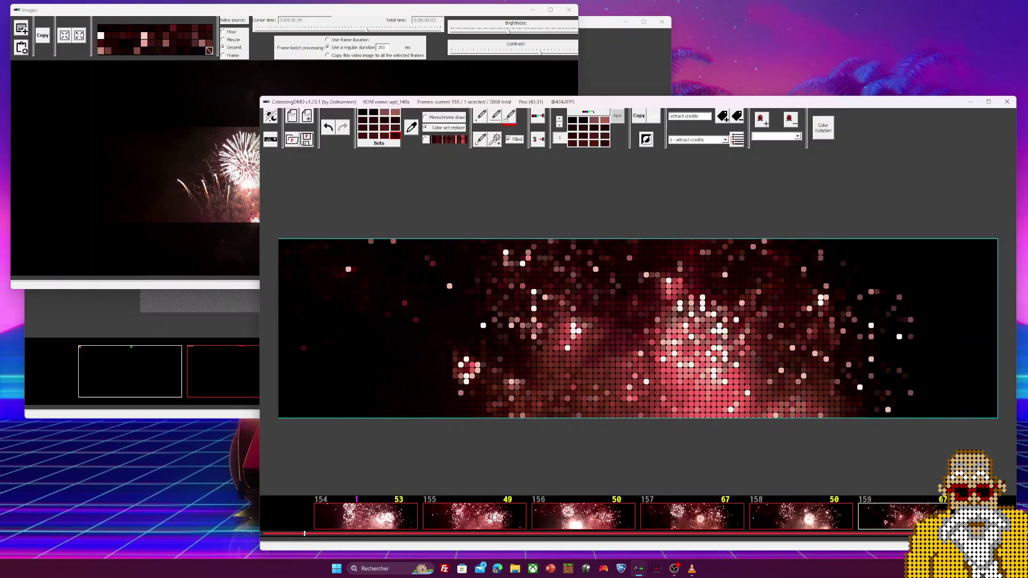
pyautogui.scroll(1, 494, 517)
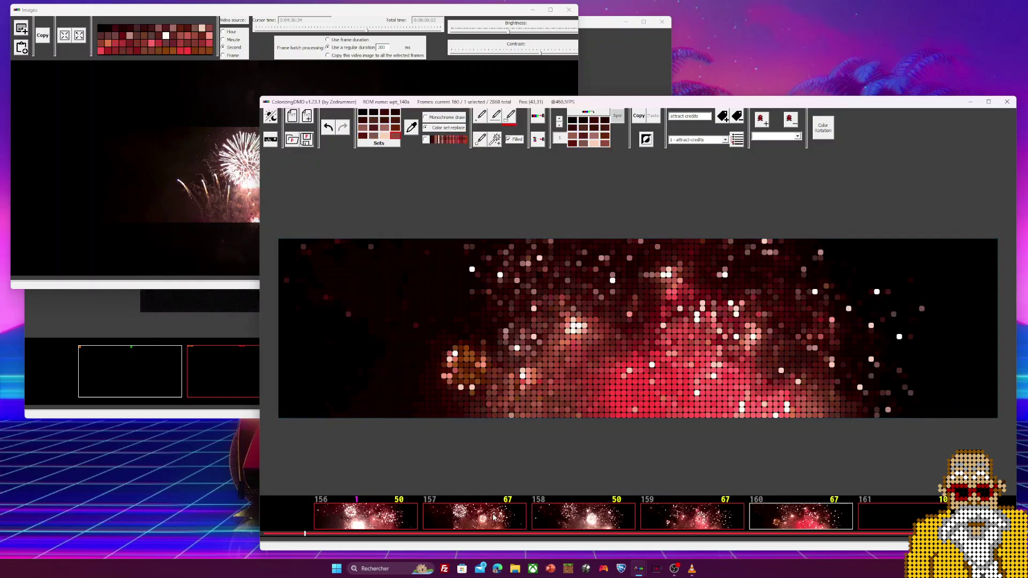
pyautogui.scroll(-3, 494, 517)
pyautogui.click(614, 520)
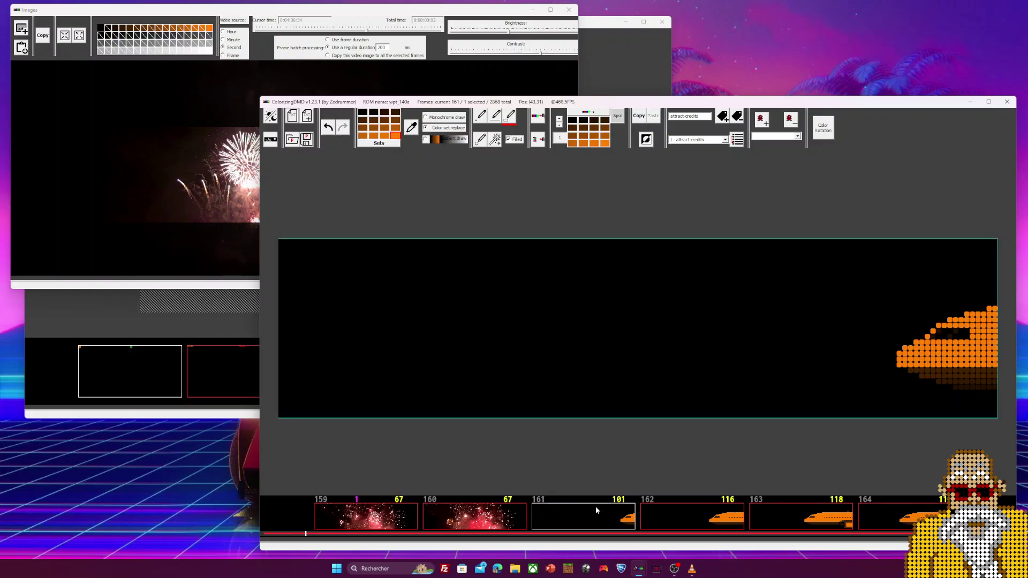
# Step: Extend the selection through frame 175 so frames 161–175 form one range
pyautogui.click(174, 17)
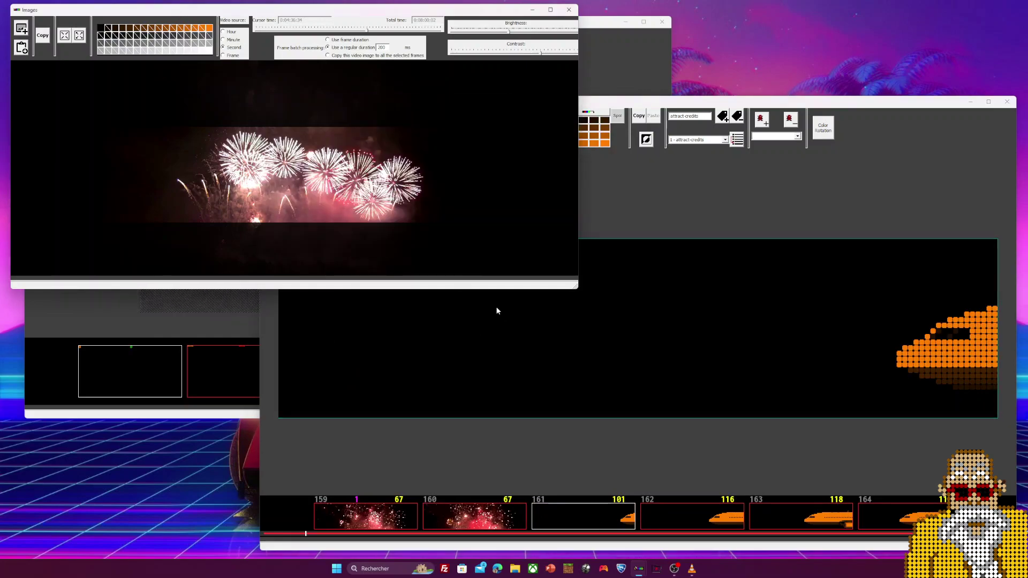
pyautogui.click(563, 516)
pyautogui.scroll(-7, 564, 515)
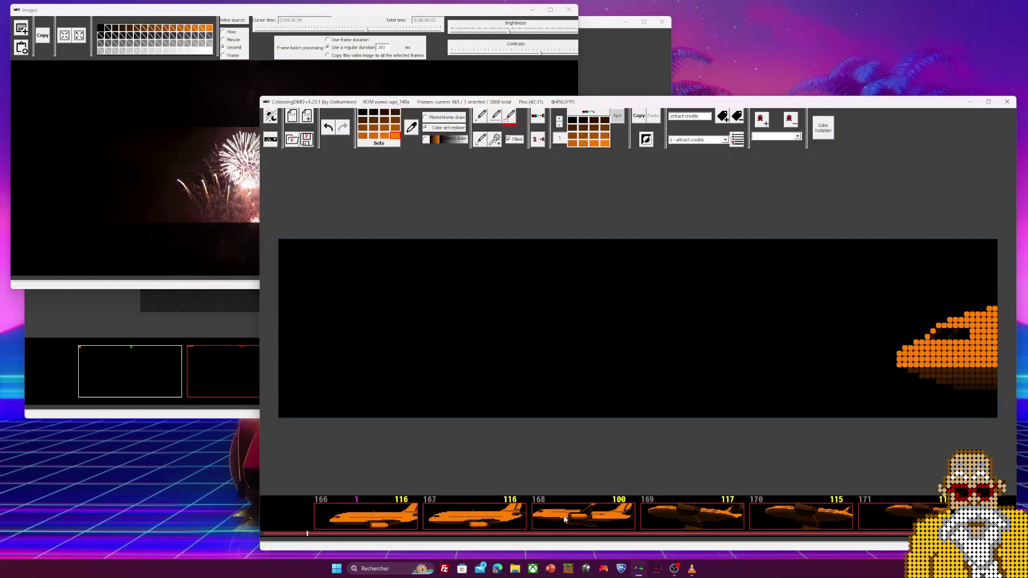
pyautogui.scroll(-6, 565, 519)
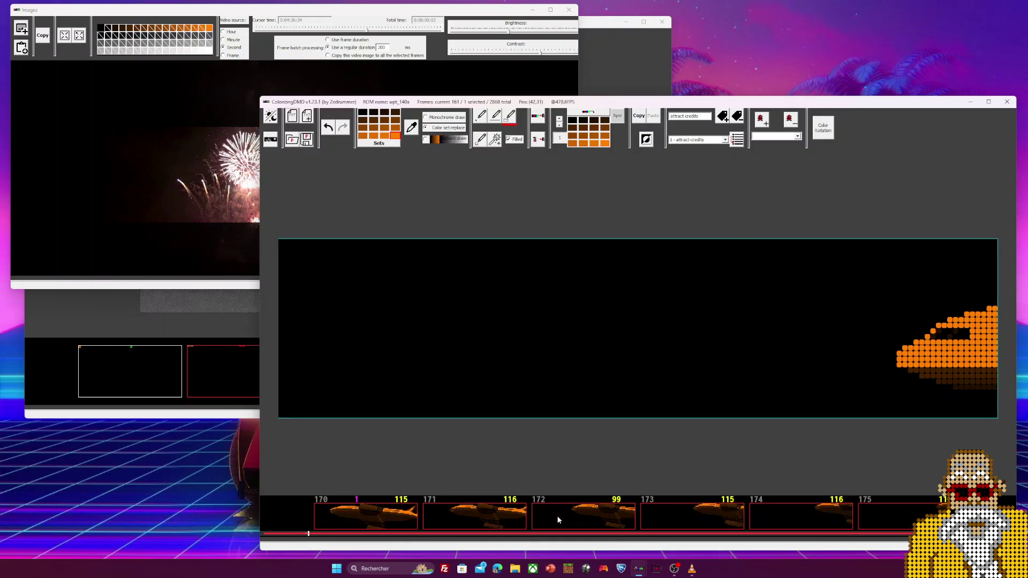
pyautogui.scroll(-1, 557, 515)
pyautogui.keyDown('shift'); pyautogui.click(584, 519); pyautogui.keyUp('shift')
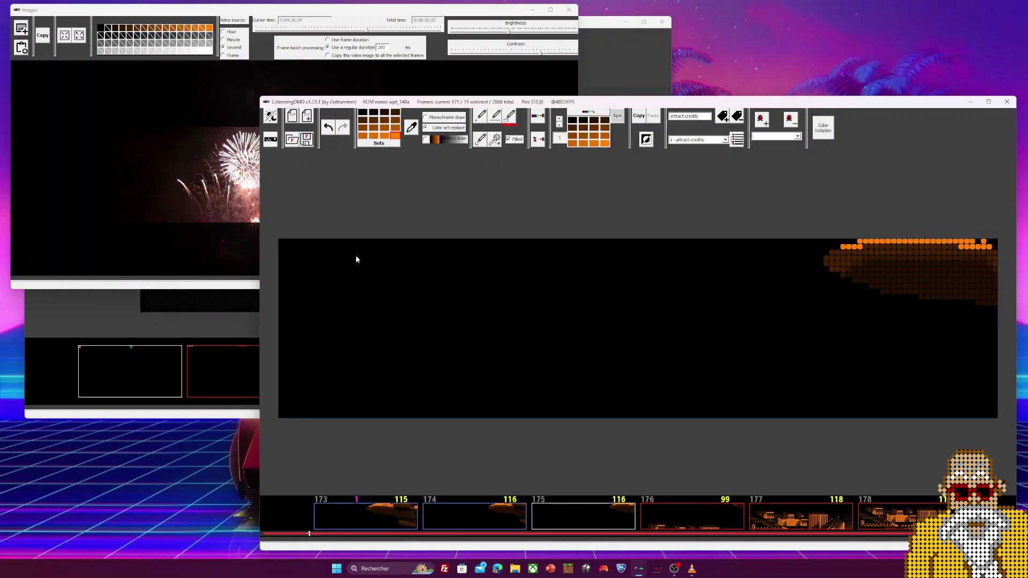
# Step: Load the 3.mp4 Airbus video near the three-minute mark and select the whole DMD canvas
pyautogui.click(169, 11)
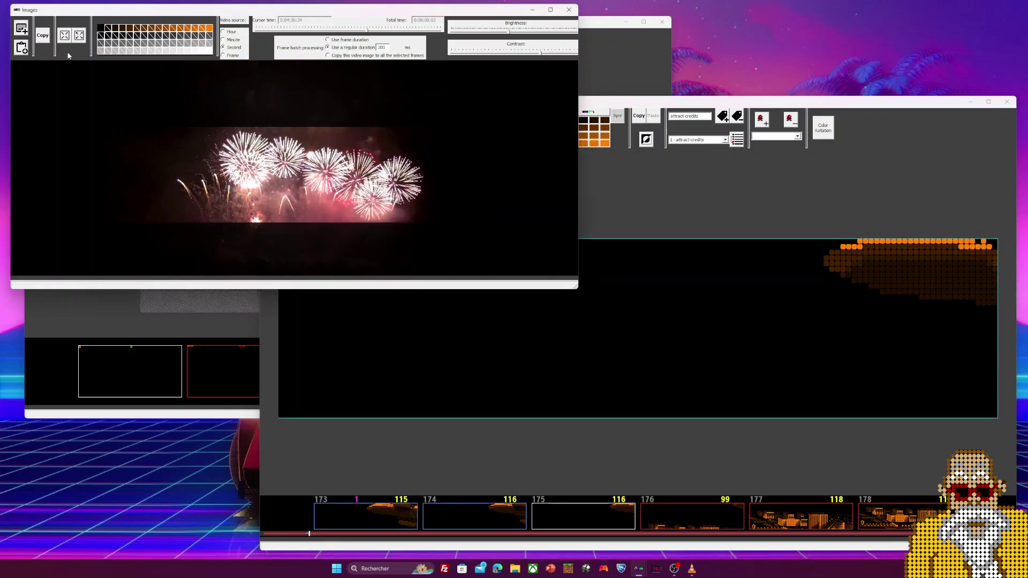
pyautogui.click(22, 29)
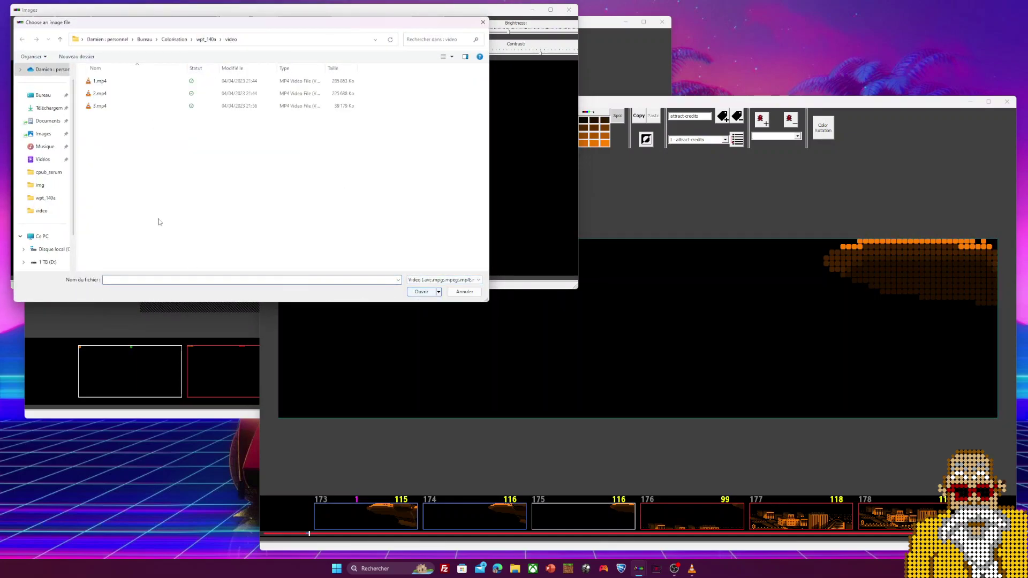
pyautogui.click(422, 292)
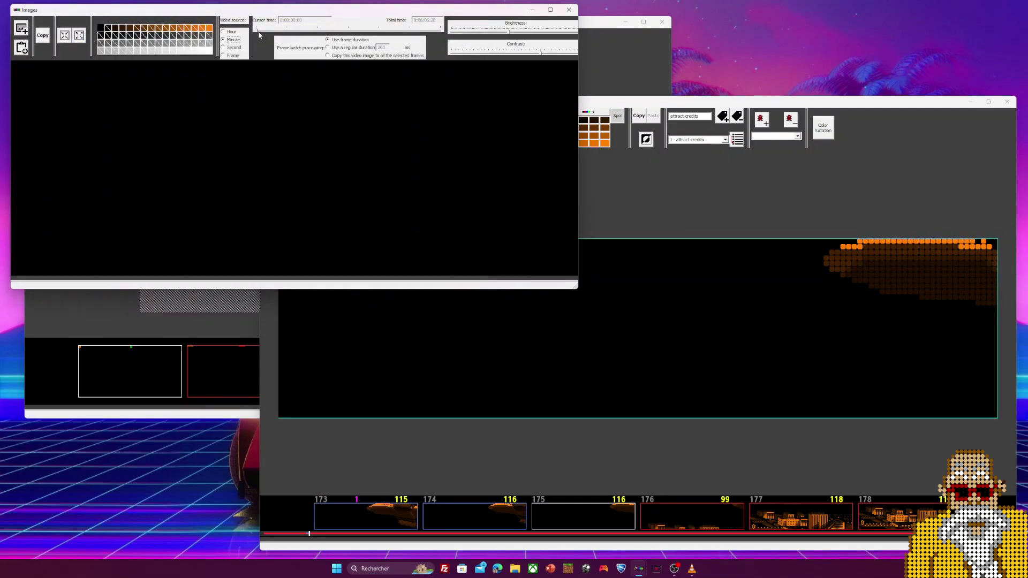
pyautogui.moveTo(264, 32); pyautogui.dragTo(341, 31)
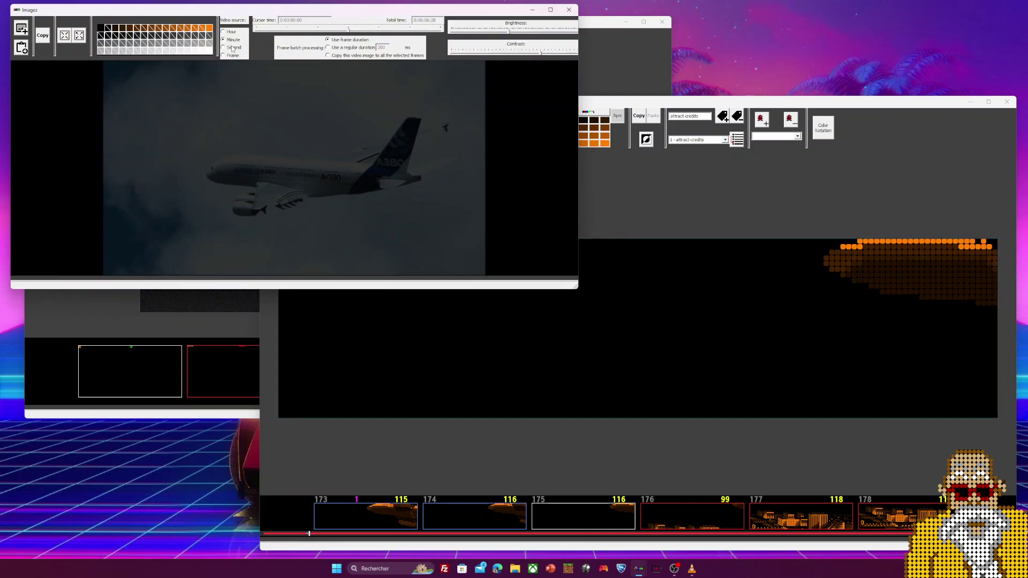
pyautogui.click(644, 107)
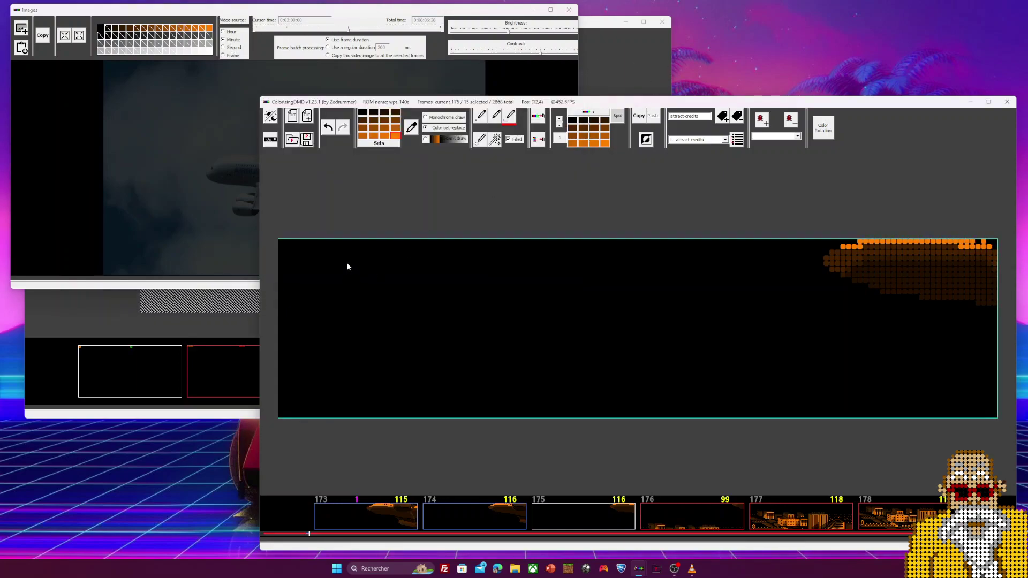
pyautogui.moveTo(278, 239)
pyautogui.mouseDown()
pyautogui.moveTo(621, 375)
pyautogui.moveTo(1009, 433)
pyautogui.mouseUp()
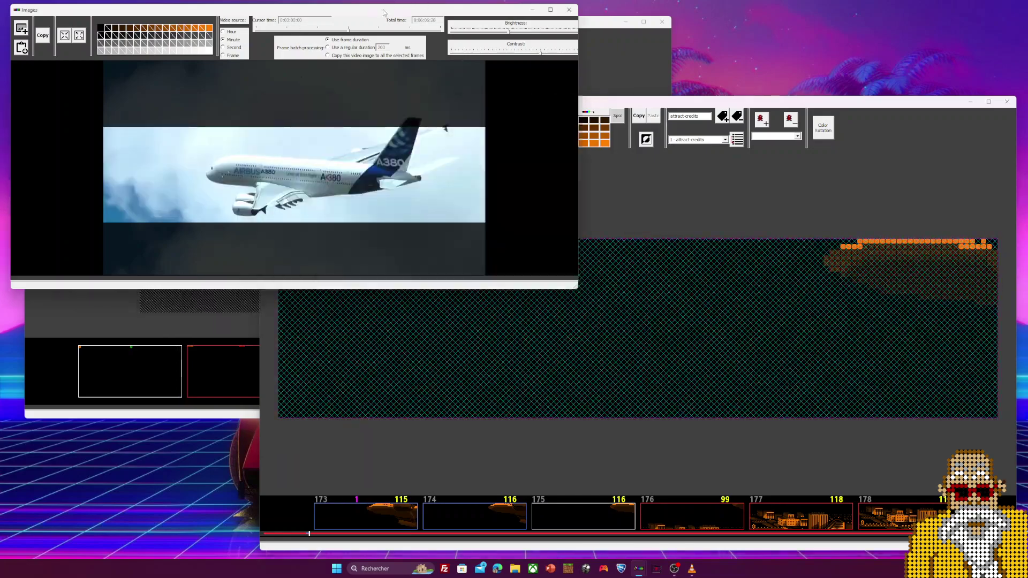
# Step: Step the video in seconds to 0:03:03, set a regular 200 ms duration, and copy
pyautogui.hotkey('alt', 'Tab')
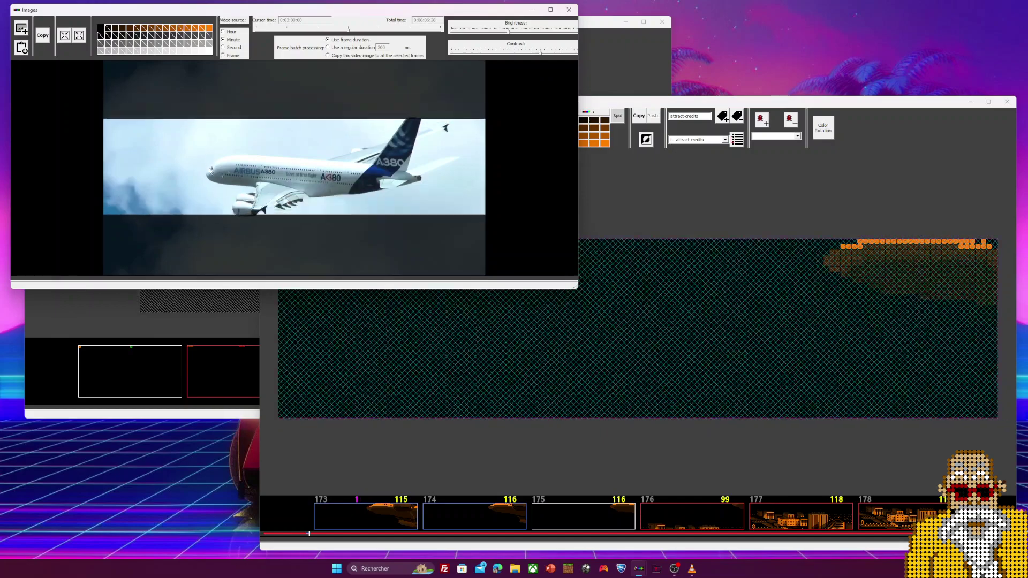
pyautogui.click(223, 47)
pyautogui.moveTo(257, 34); pyautogui.dragTo(262, 31)
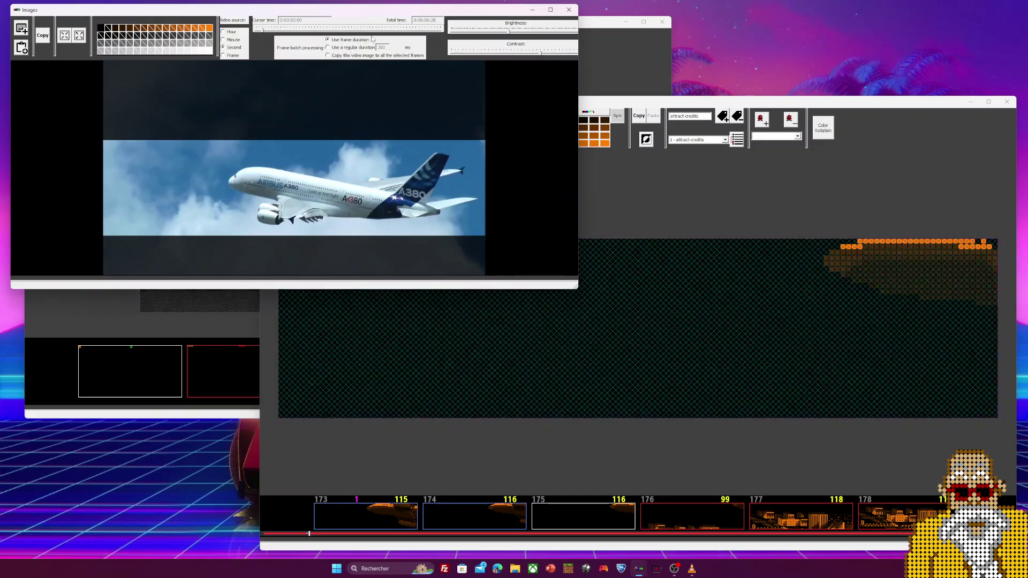
pyautogui.click(355, 48)
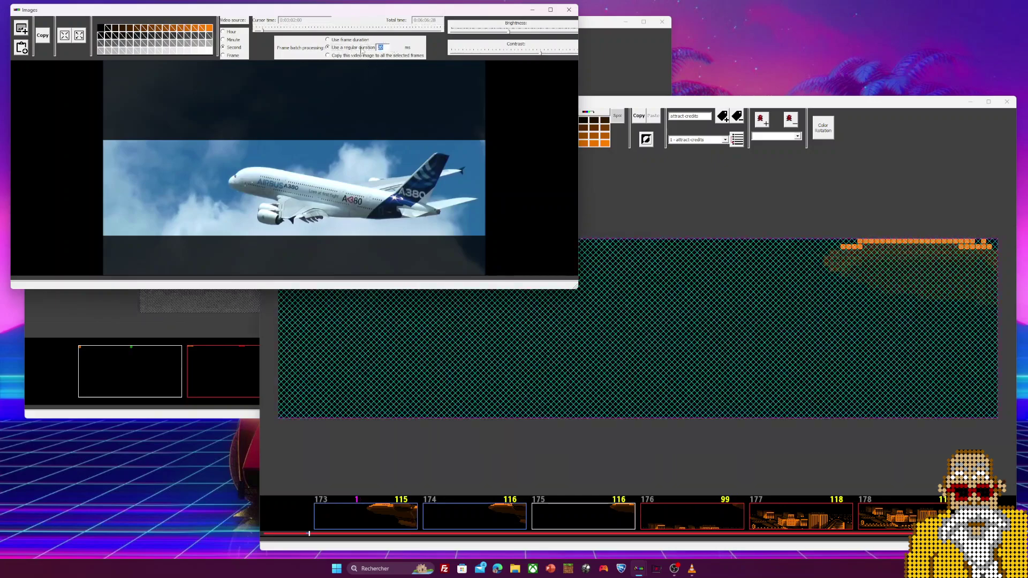
pyautogui.write('200')
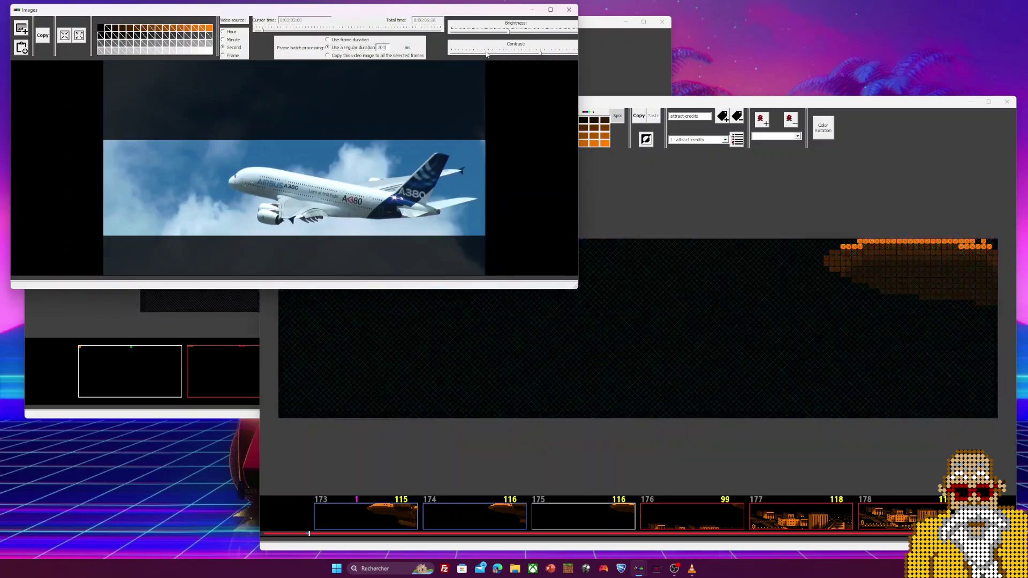
pyautogui.click(43, 35)
# Step: Confirm the Airbus A380 import into frames 161–175, then select frame 175 and scroll to review
pyautogui.click(573, 313)
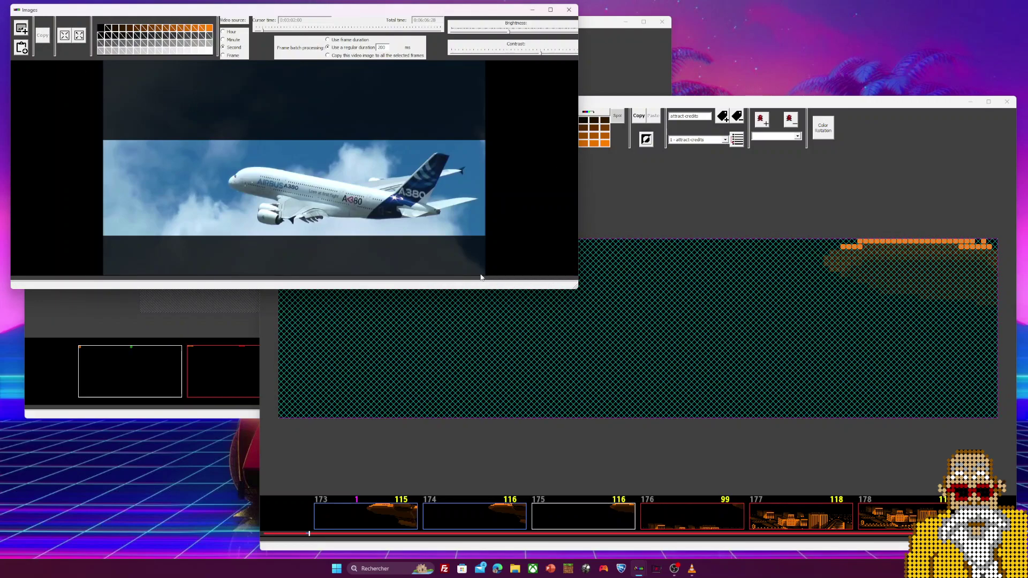
pyautogui.click(710, 204)
pyautogui.click(601, 522)
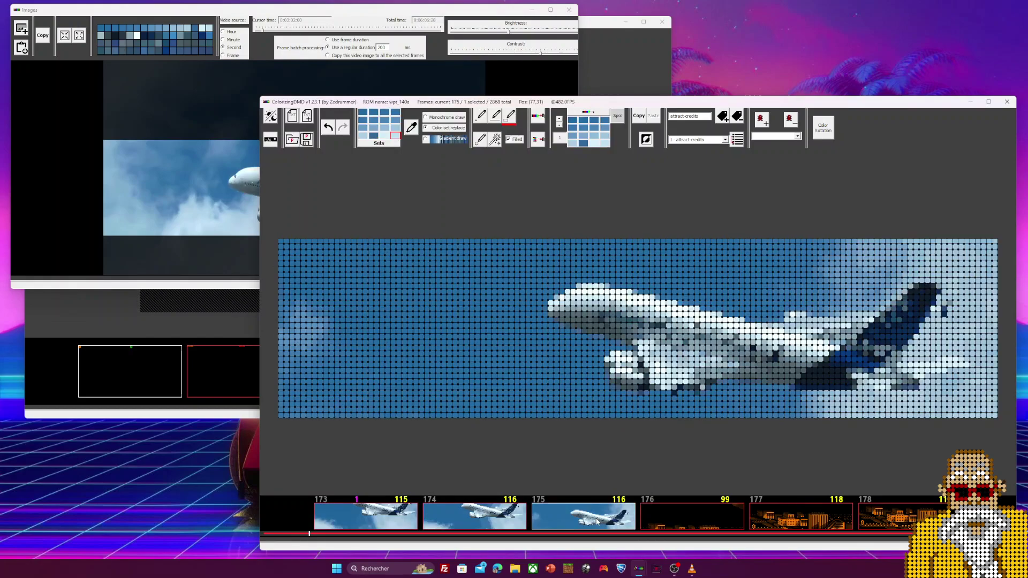
pyautogui.scroll(11, 623, 523)
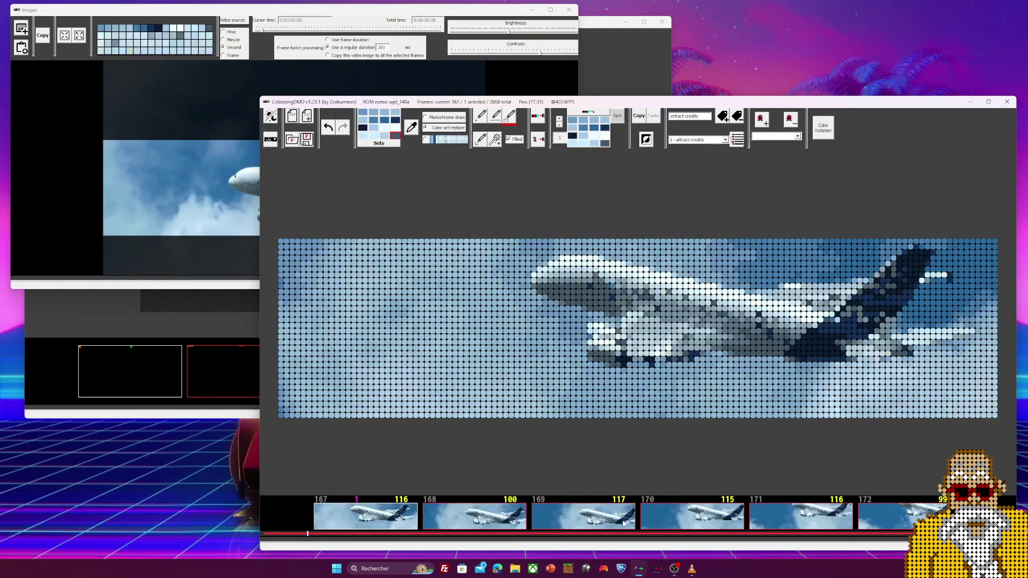
pyautogui.scroll(5, 623, 523)
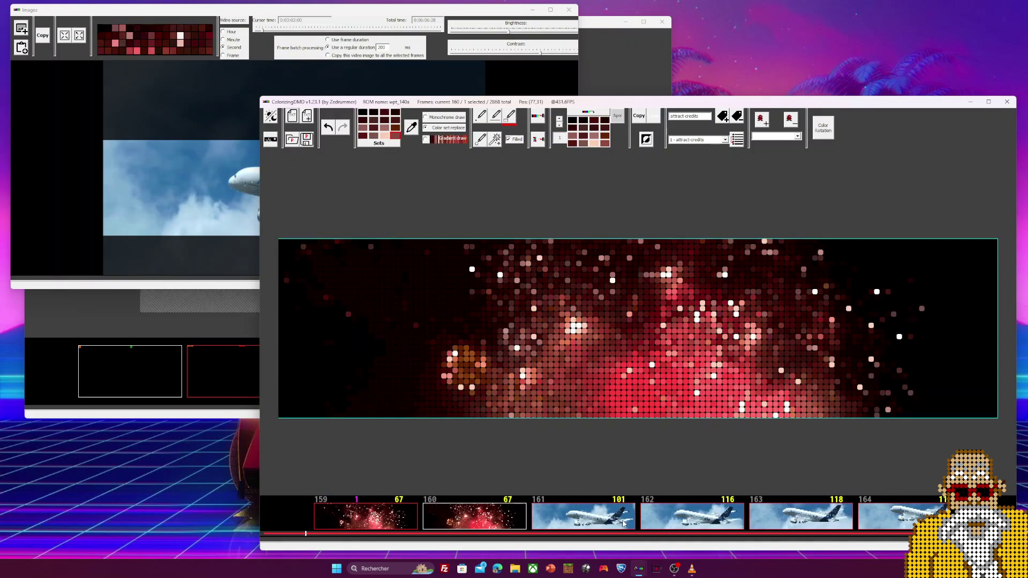
pyautogui.scroll(-2, 623, 523)
pyautogui.scroll(-7, 623, 523)
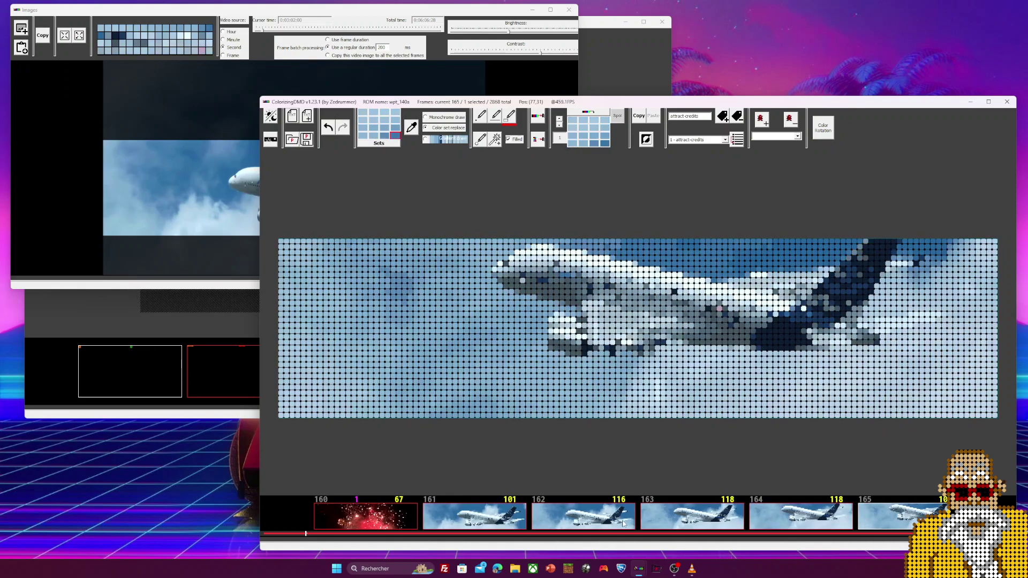
pyautogui.scroll(-8, 622, 523)
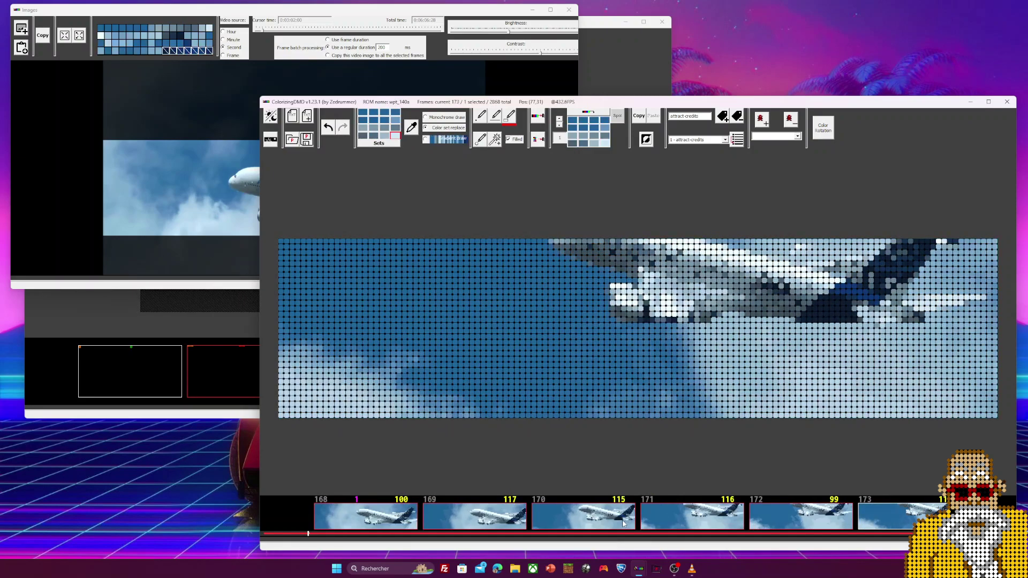
pyautogui.scroll(1, 623, 523)
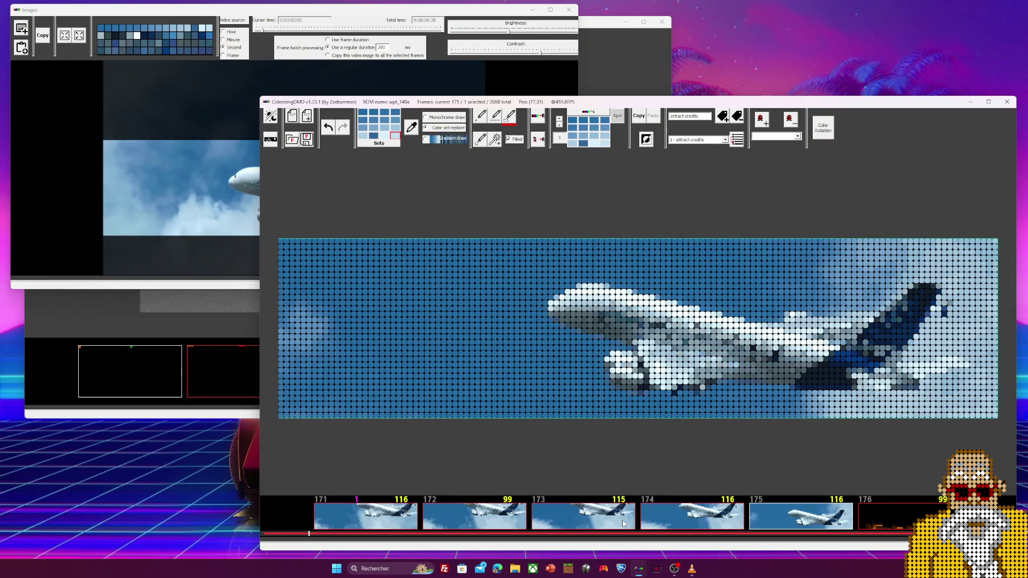